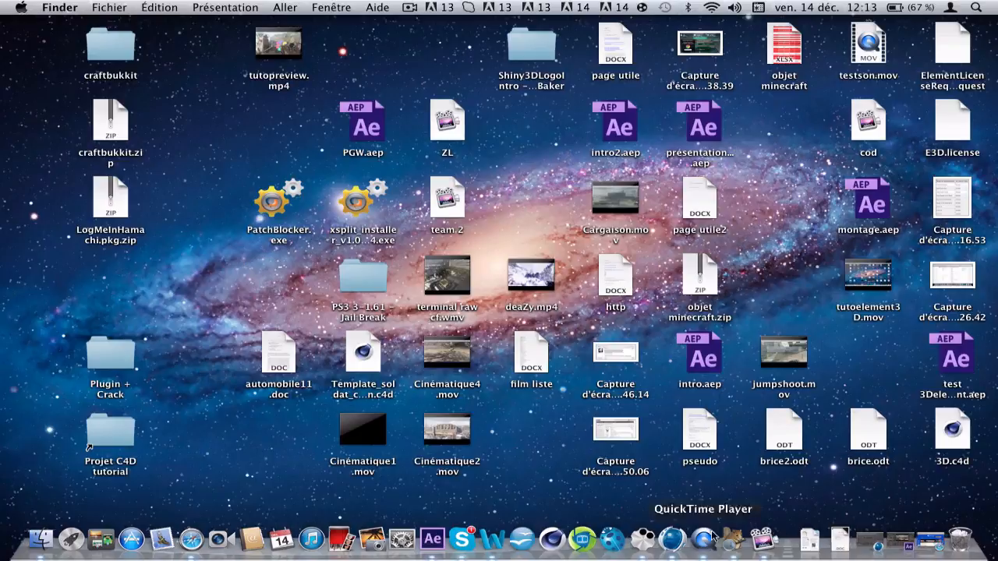
- Bring up the Clubic page for PlistEdit Pro 1.3.1 in Safari, open its download page, and close both Clubic pages
{"action": "left_click", "coordinate": [919, 533]}
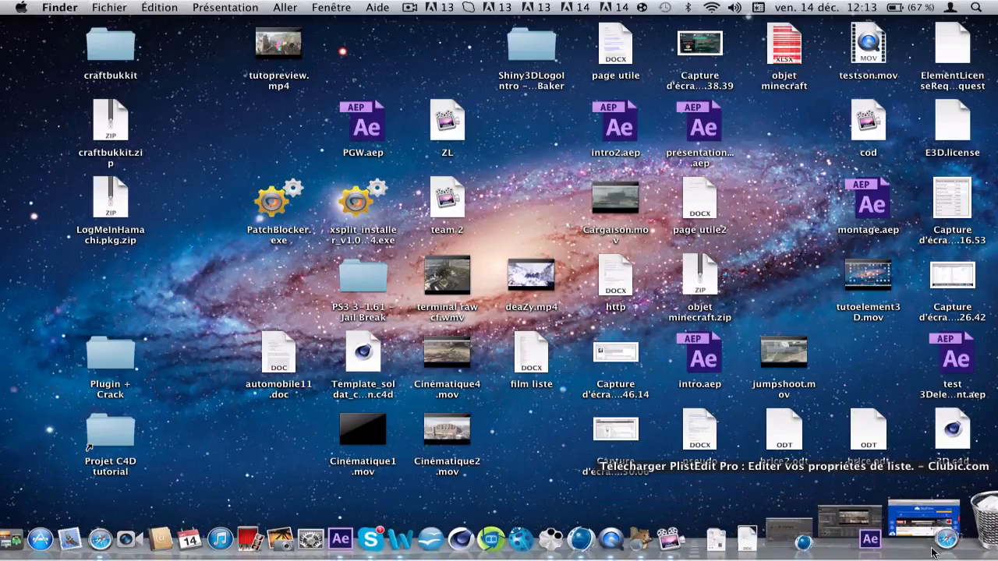
{"action": "scroll", "coordinate": [410, 321], "scroll_direction": "down", "scroll_amount": 8}
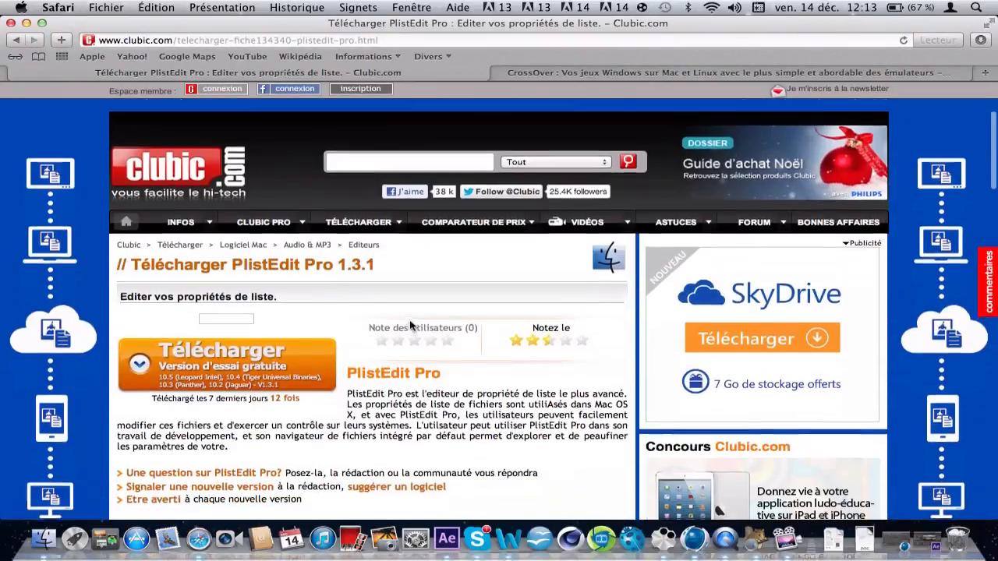
{"action": "scroll", "coordinate": [410, 326], "scroll_direction": "up", "scroll_amount": 2}
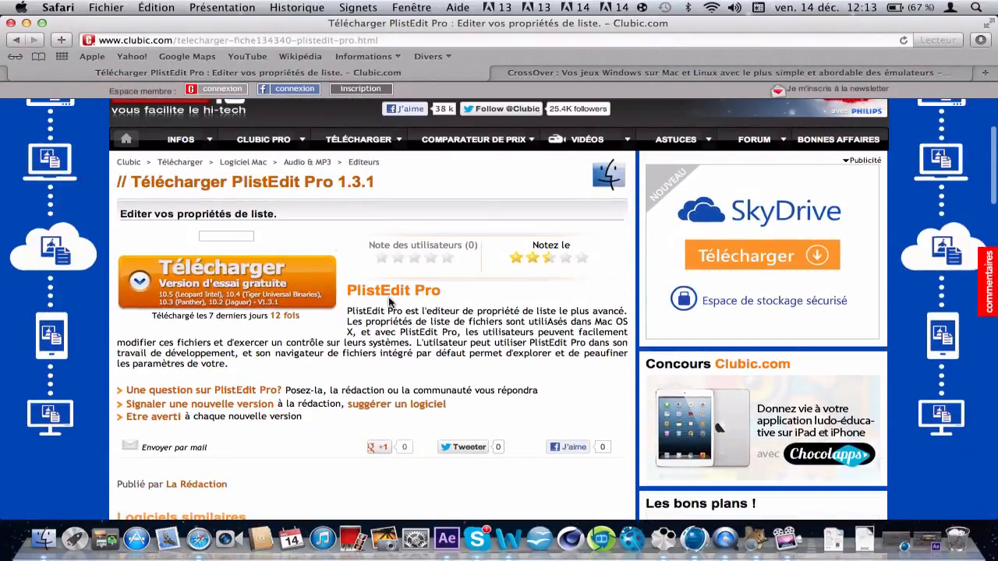
{"action": "left_click", "coordinate": [295, 285]}
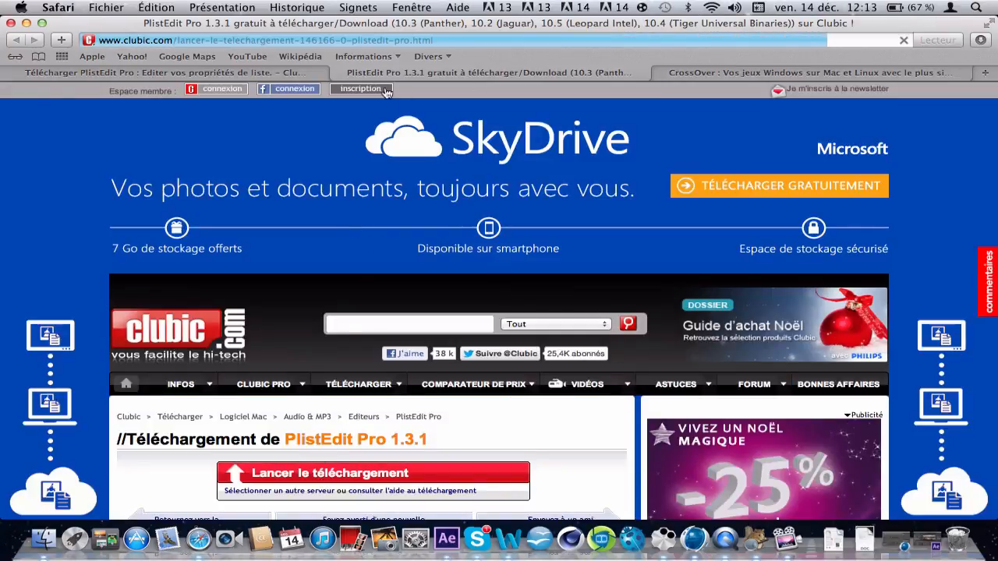
{"action": "left_click", "coordinate": [337, 73]}
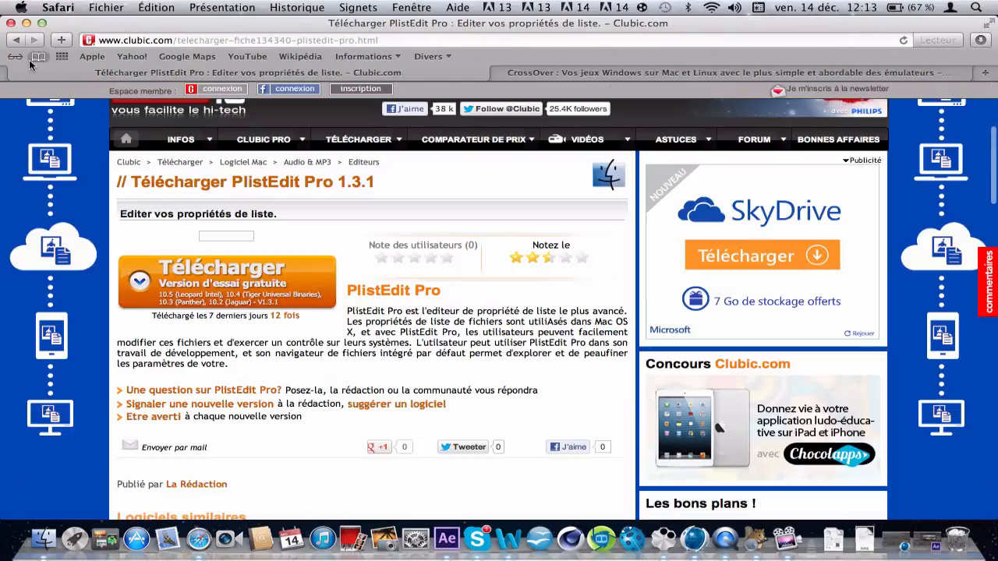
{"action": "left_click", "coordinate": [15, 74]}
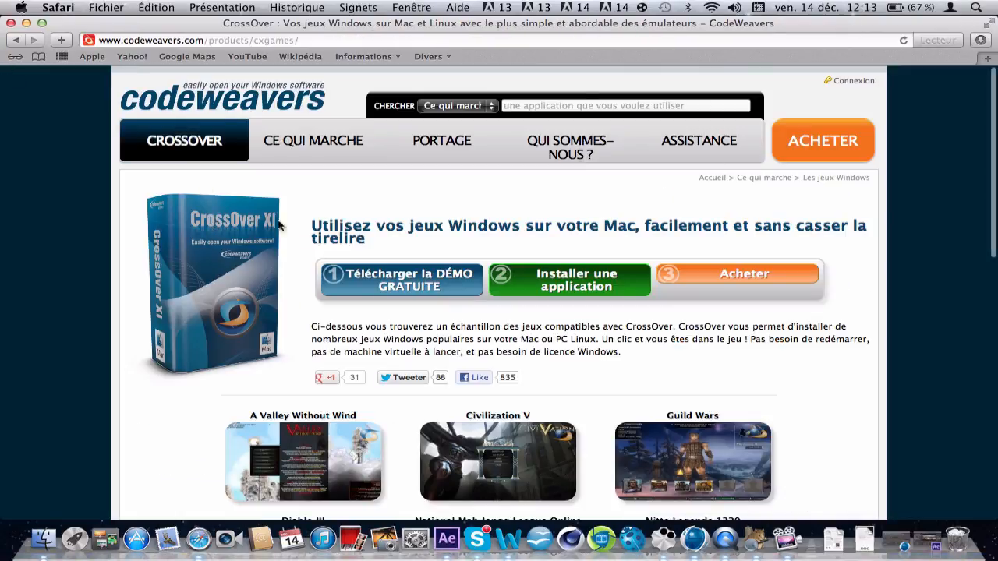
- Request the free CrossOver Mac 12.0.0 demo by filling in the name and e-mail fields, then close the browser window
{"action": "left_click", "coordinate": [358, 281]}
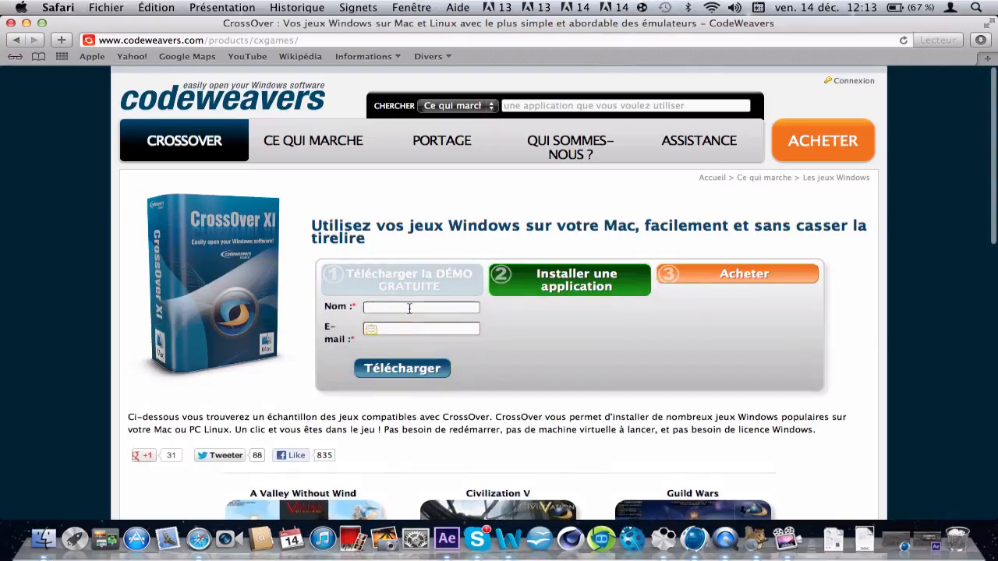
{"action": "left_click", "coordinate": [410, 308]}
{"action": "type", "text": "vfzergh§ze"}
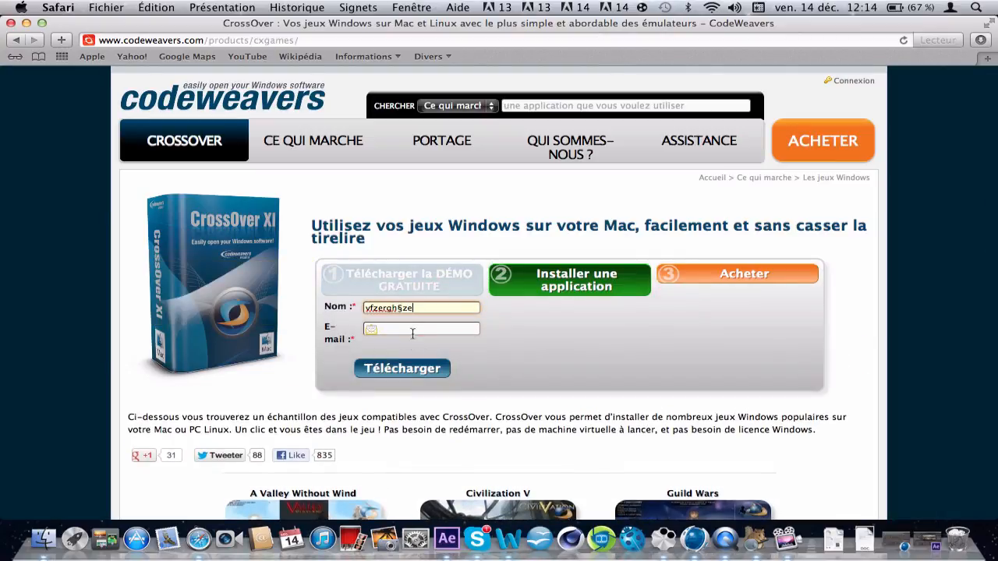
{"action": "left_click", "coordinate": [394, 327]}
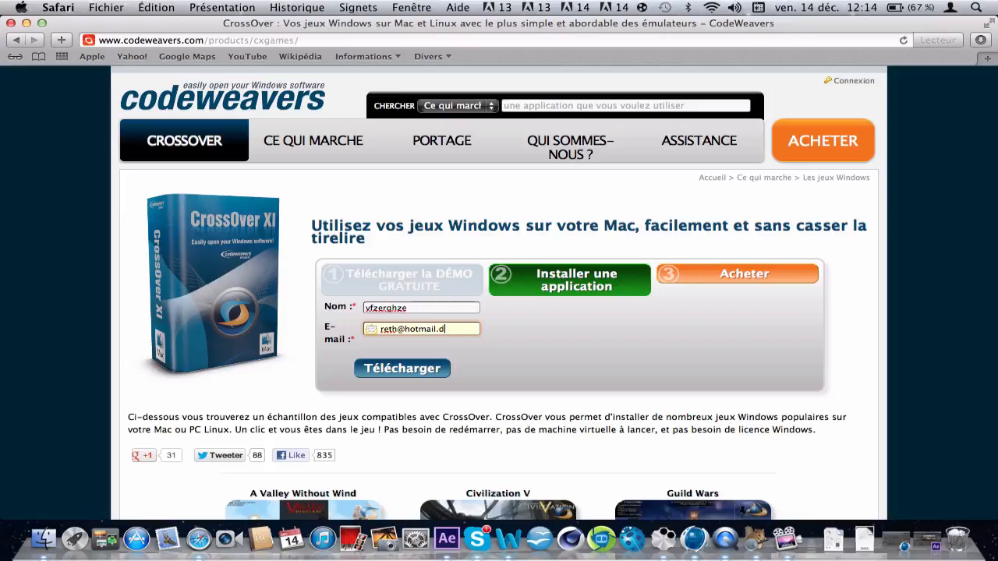
{"action": "left_click", "coordinate": [401, 367]}
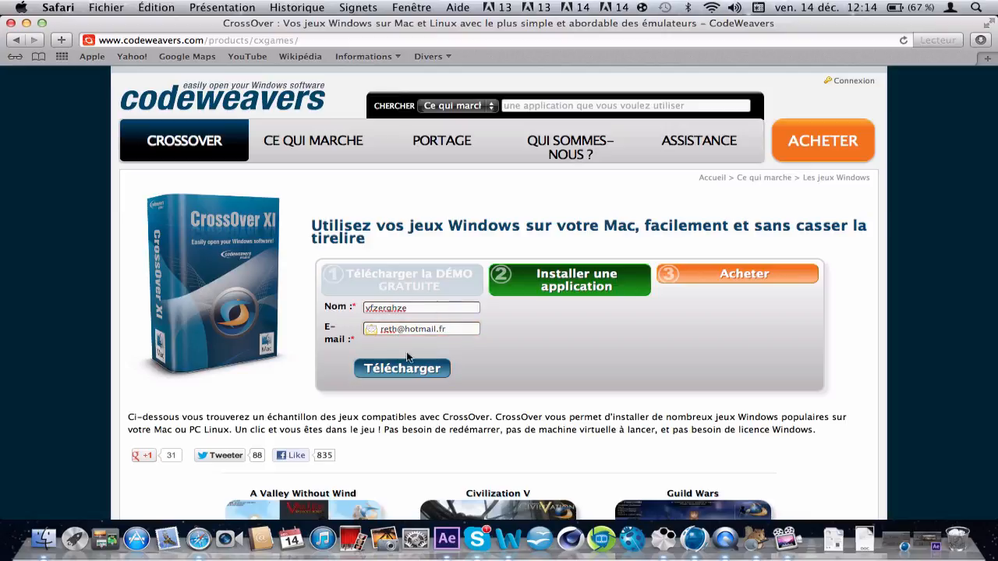
{"action": "left_click", "coordinate": [499, 347]}
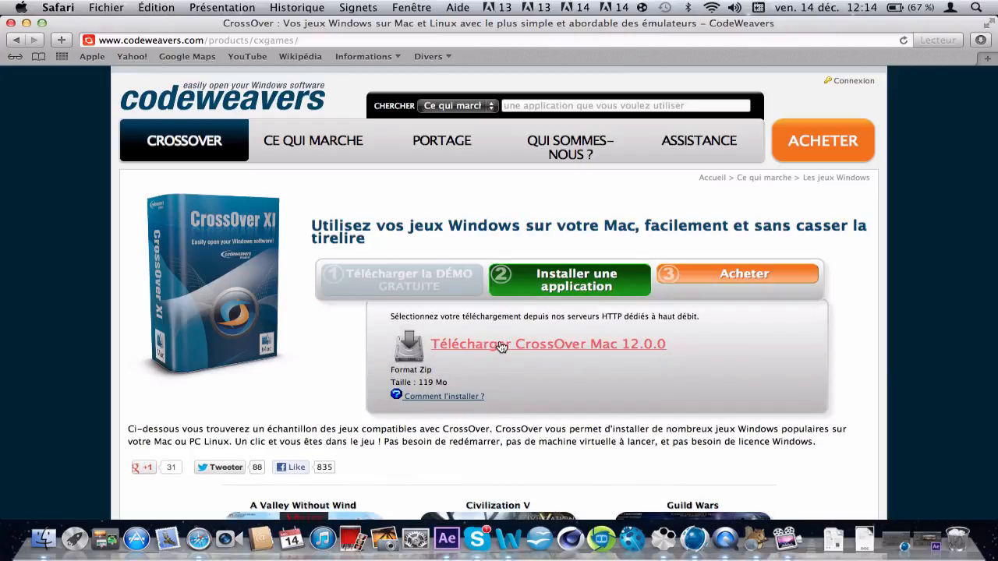
{"action": "left_click", "coordinate": [11, 23]}
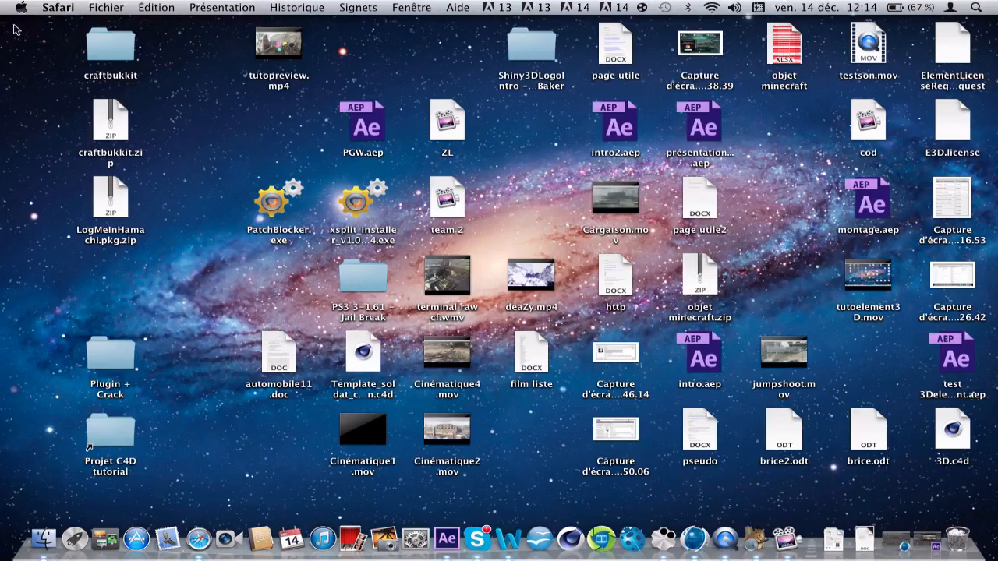
- Launch CrossOver from the installed applications
{"action": "left_click", "coordinate": [245, 436]}
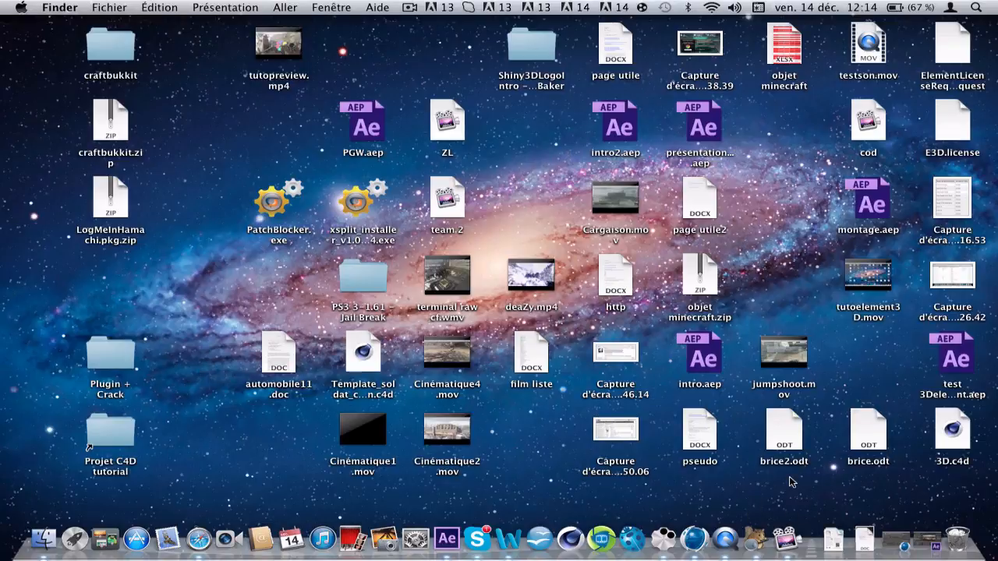
{"action": "key", "text": "F4"}
{"action": "key", "text": "F4"}
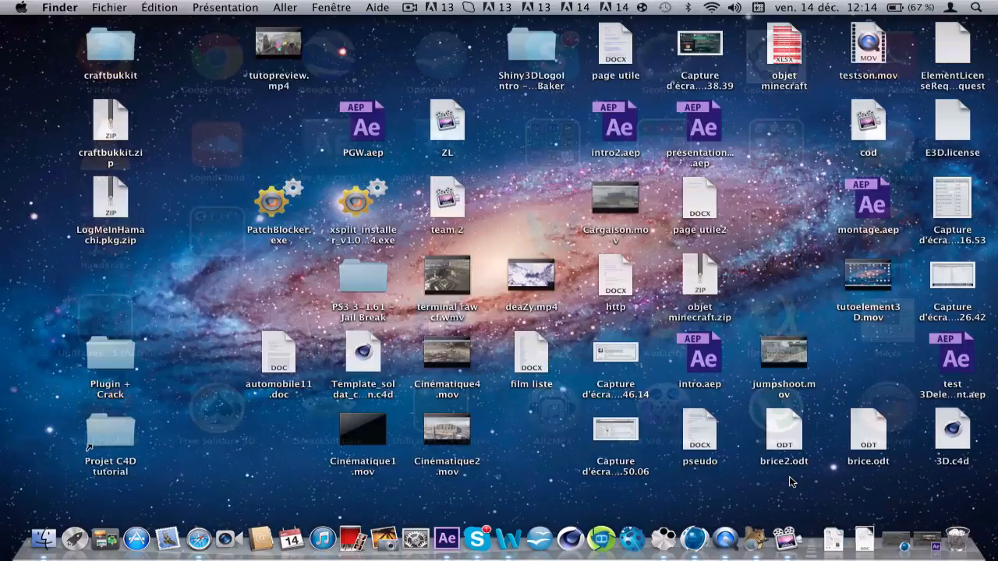
{"action": "key", "text": "F4"}
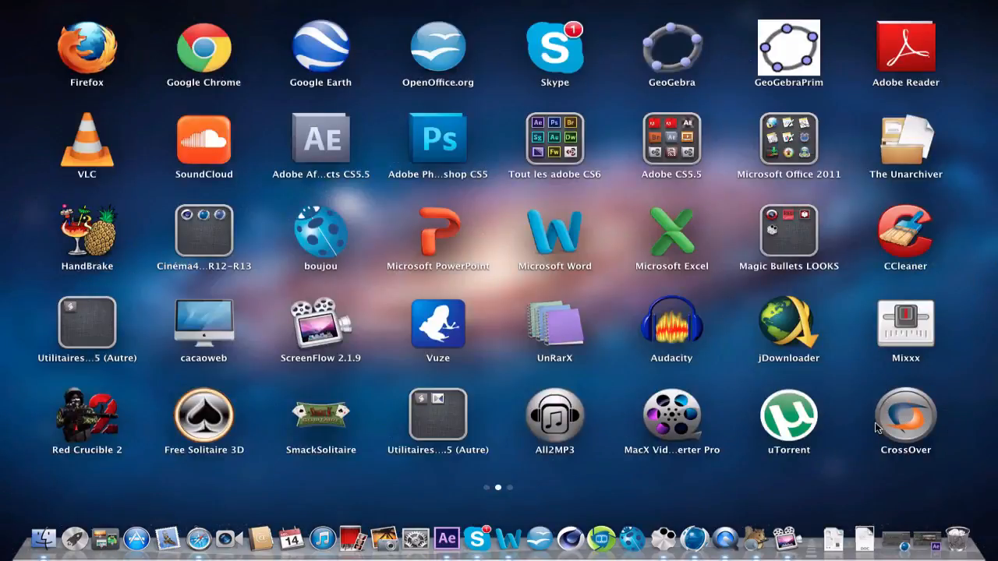
{"action": "left_click", "coordinate": [903, 407]}
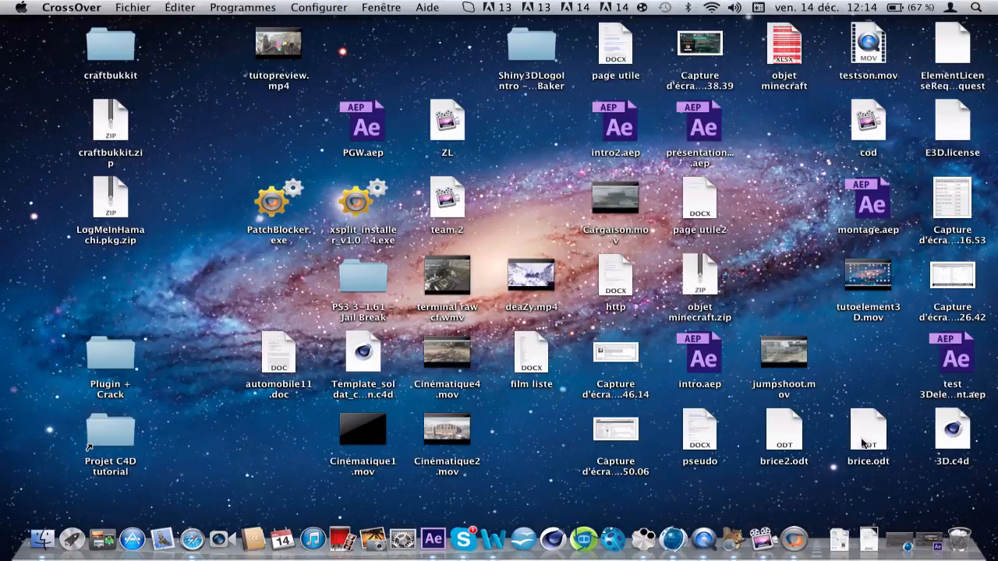
{"action": "left_click", "coordinate": [590, 225]}
- Launch PlistEdit Pro from the installed applications and continue past its registration prompt without entering a code
{"action": "key", "text": "F4"}
{"action": "scroll", "coordinate": [896, 383], "scroll_direction": "right", "scroll_amount": 5}
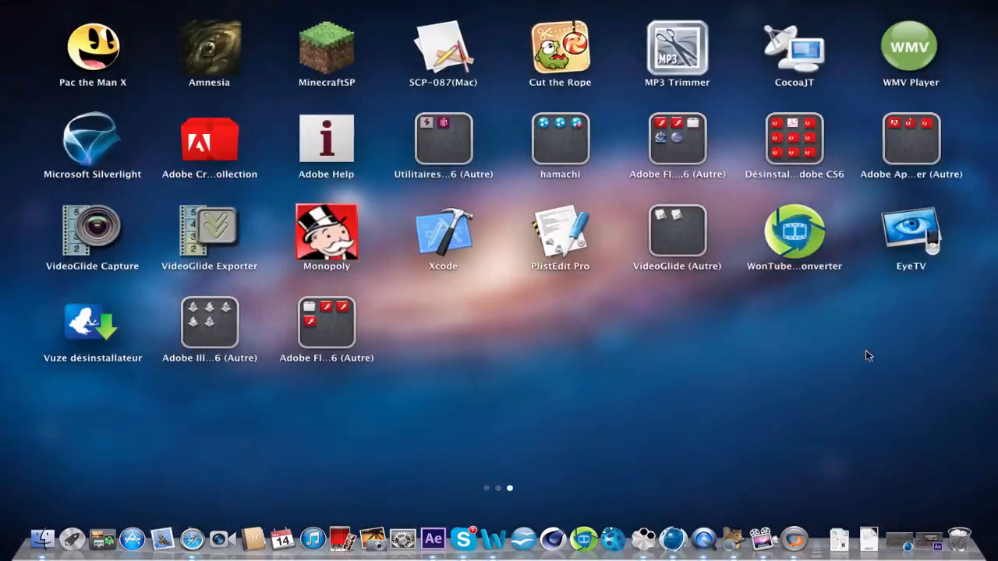
{"action": "left_click", "coordinate": [568, 248]}
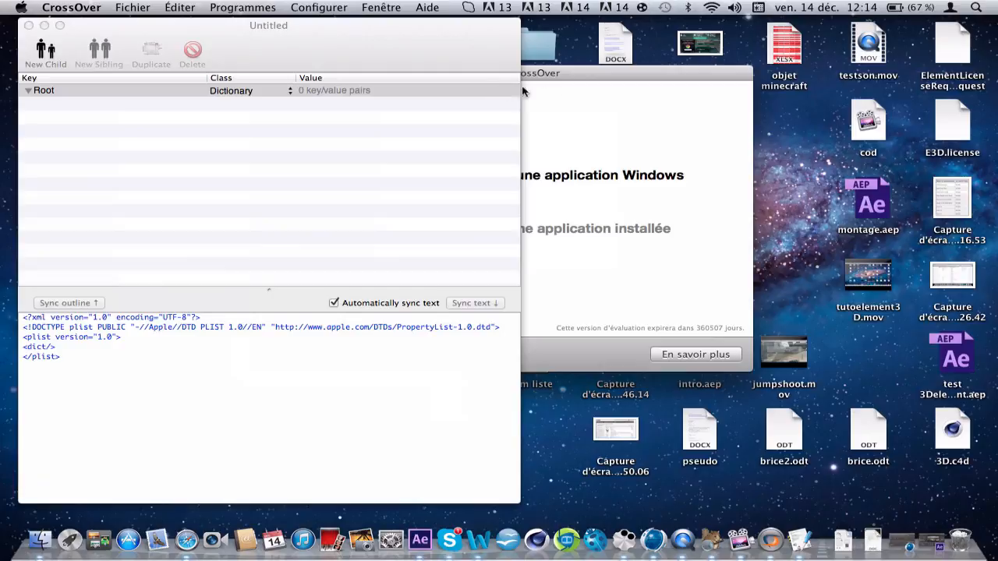
{"action": "left_click", "coordinate": [621, 74]}
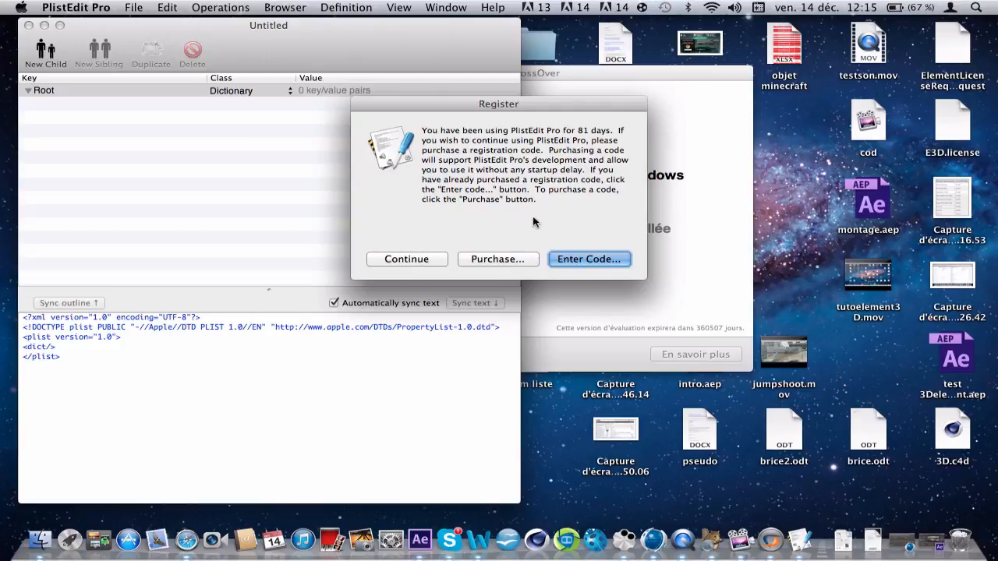
{"action": "left_click", "coordinate": [410, 259]}
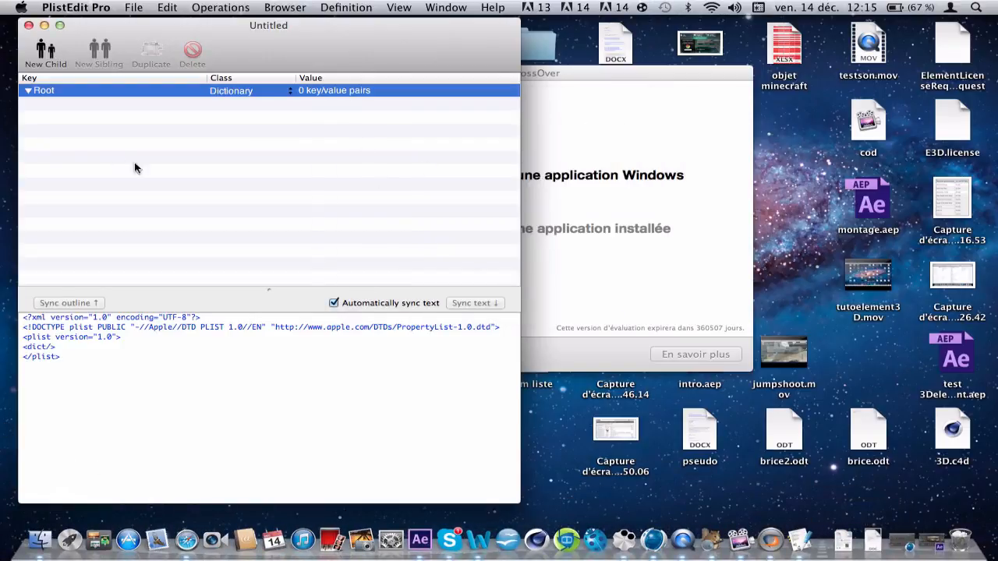
- Switch to Finder and open the Preferences folder inside Bibliothèque on Macintosh HD
{"action": "left_click", "coordinate": [40, 538]}
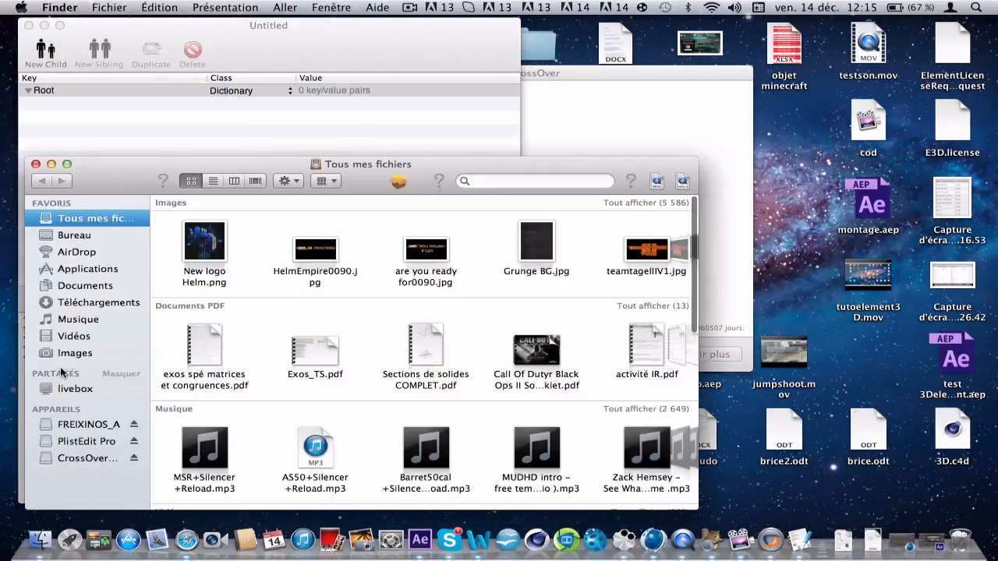
{"action": "left_click", "coordinate": [51, 163]}
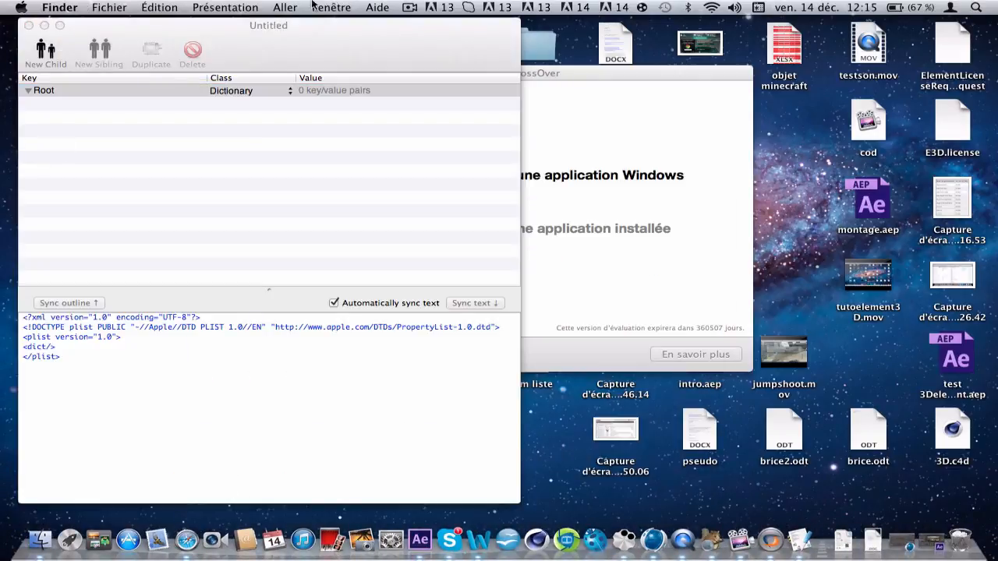
{"action": "left_click", "coordinate": [316, 7]}
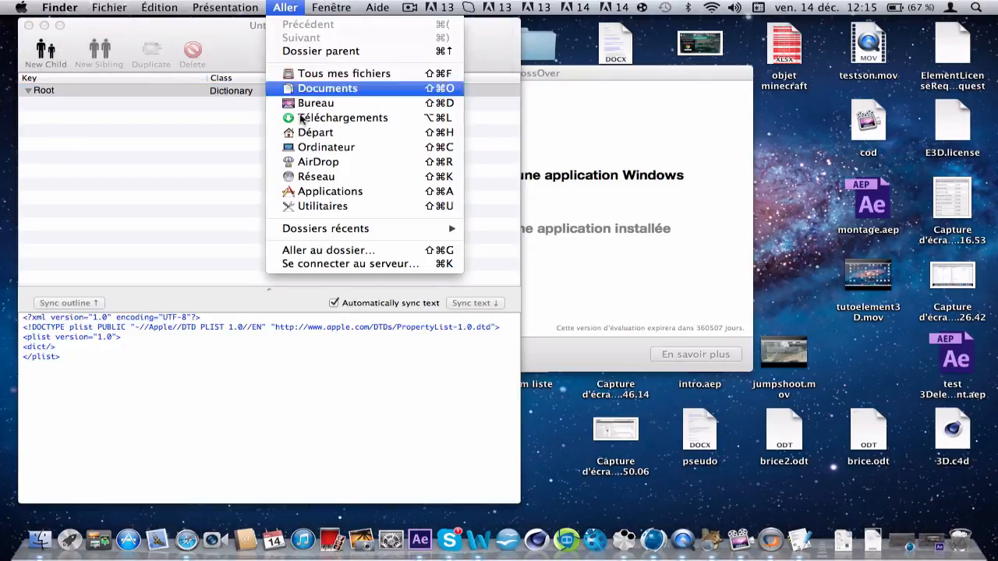
{"action": "left_click", "coordinate": [324, 148]}
{"action": "double_click", "coordinate": [230, 123]}
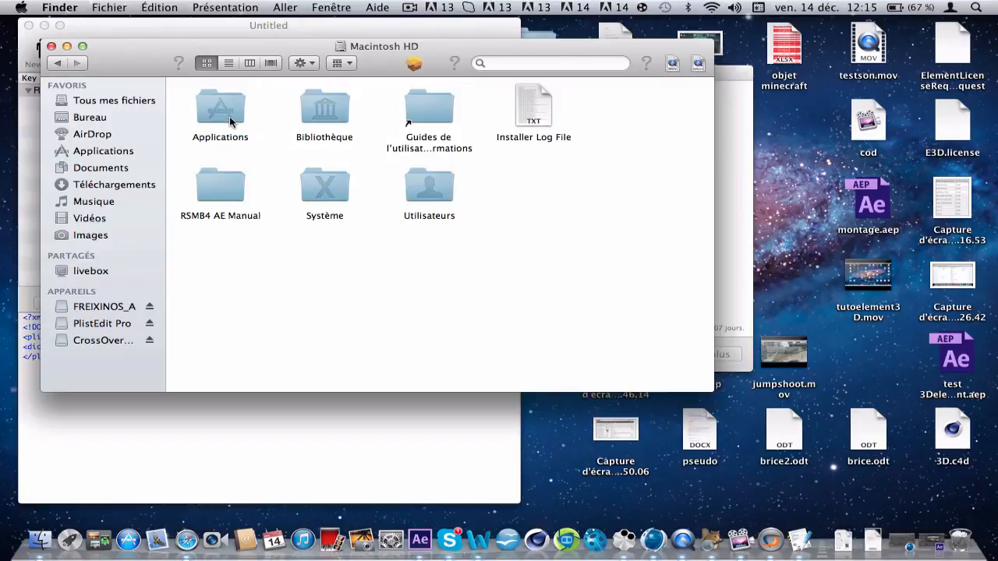
{"action": "double_click", "coordinate": [305, 115]}
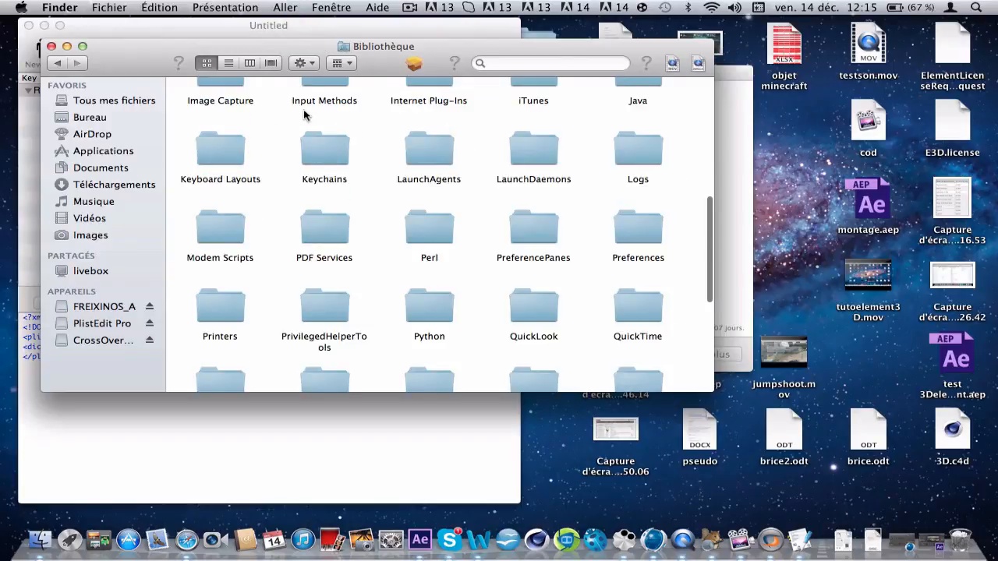
{"action": "double_click", "coordinate": [630, 221]}
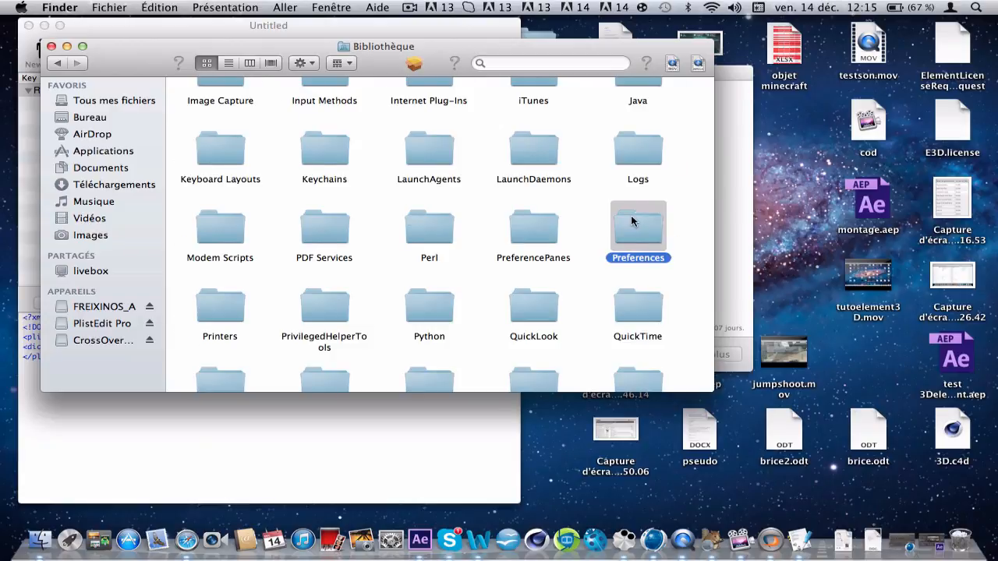
- Search this Mac for com.codeweavers.CrossOver.plist and clear the search to return to the Preferences folder
{"action": "left_click", "coordinate": [544, 66]}
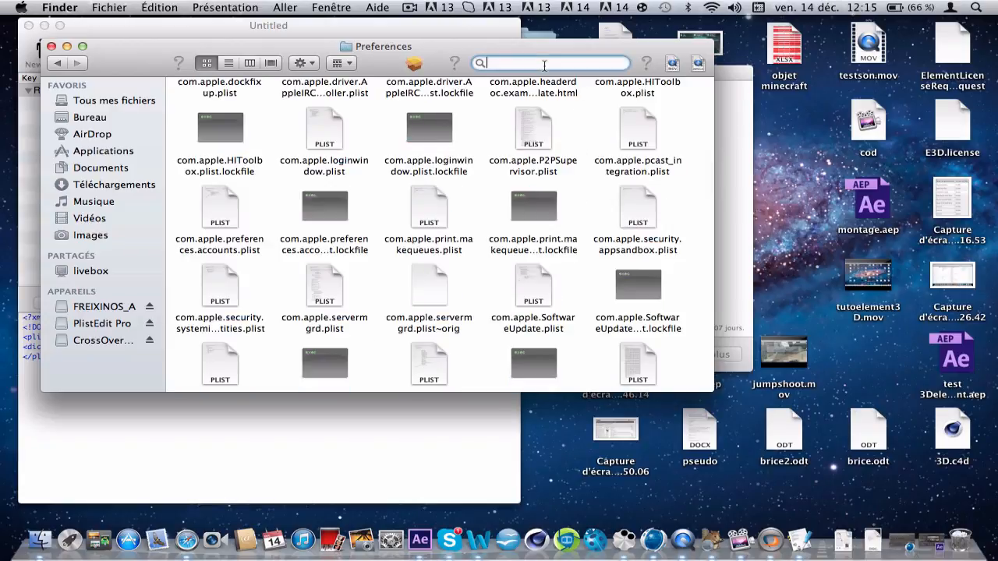
{"action": "type", "text": "com.codeweavers.CrossOver.plist"}
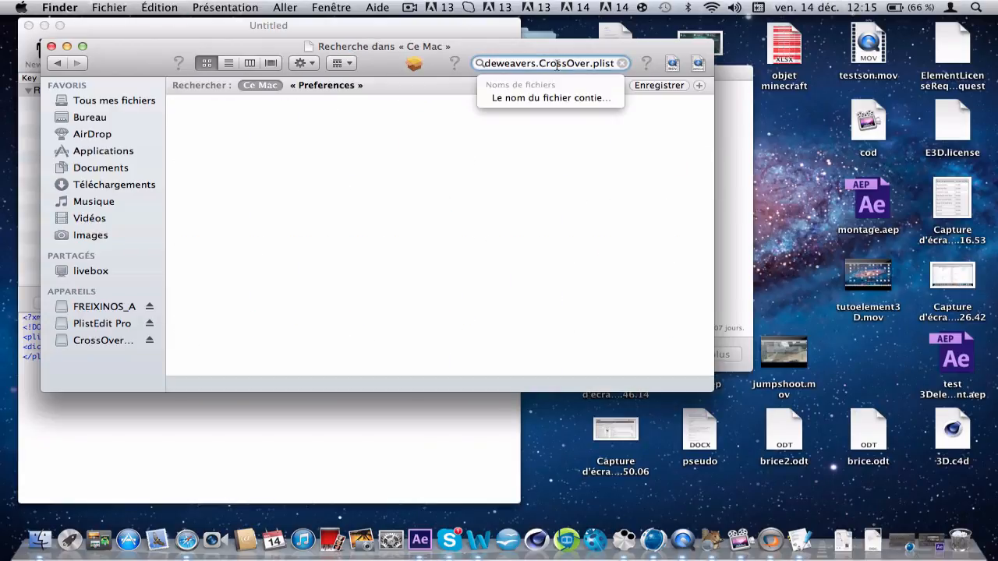
{"action": "left_click_drag", "start_coordinate": [485, 62], "coordinate": [482, 64]}
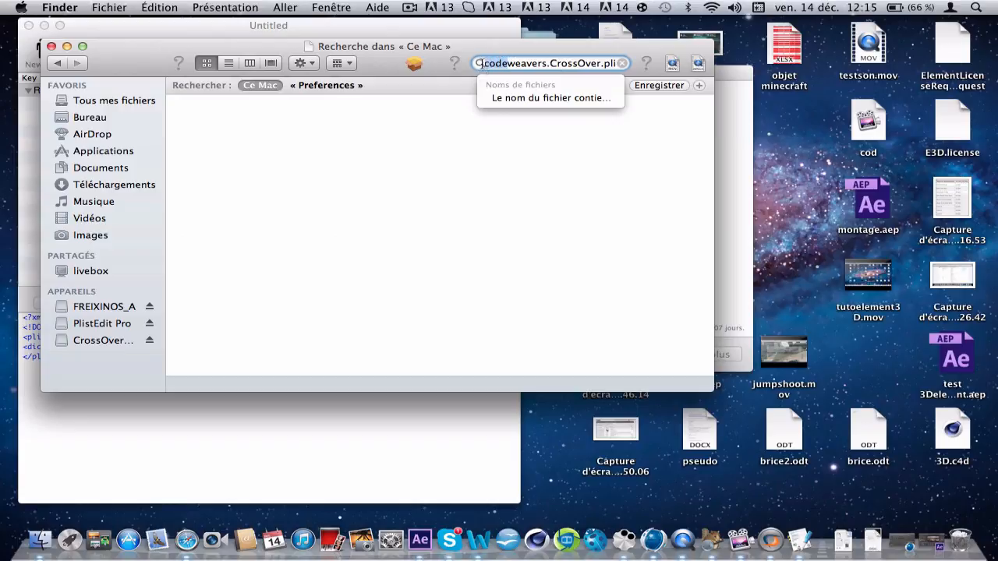
{"action": "left_click", "coordinate": [488, 63]}
{"action": "left_click", "coordinate": [621, 63]}
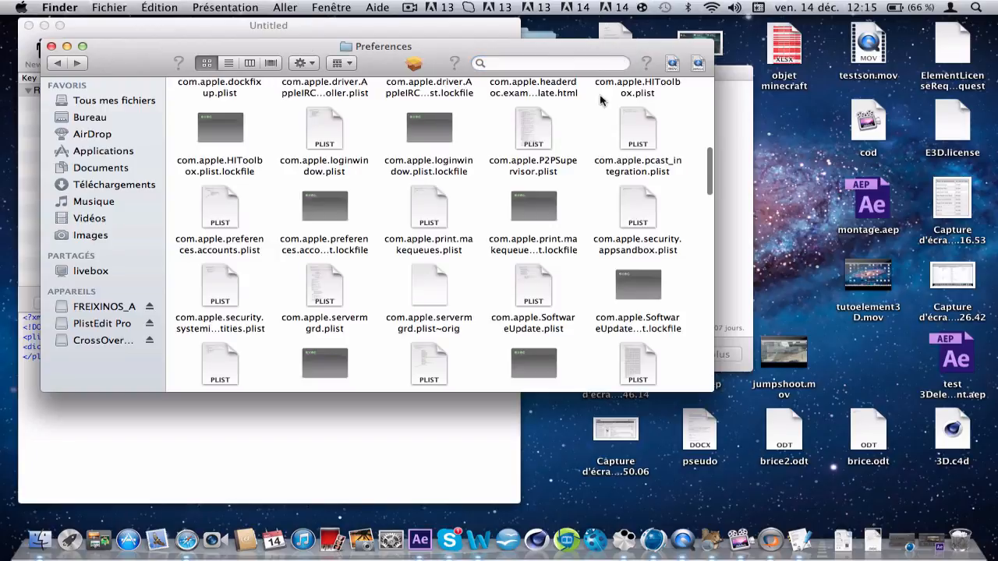
- Look through the Preferences folder for com.codeweavers.CrossOver.plist and close the folder window
{"action": "scroll", "coordinate": [592, 206], "scroll_direction": "down", "scroll_amount": 3}
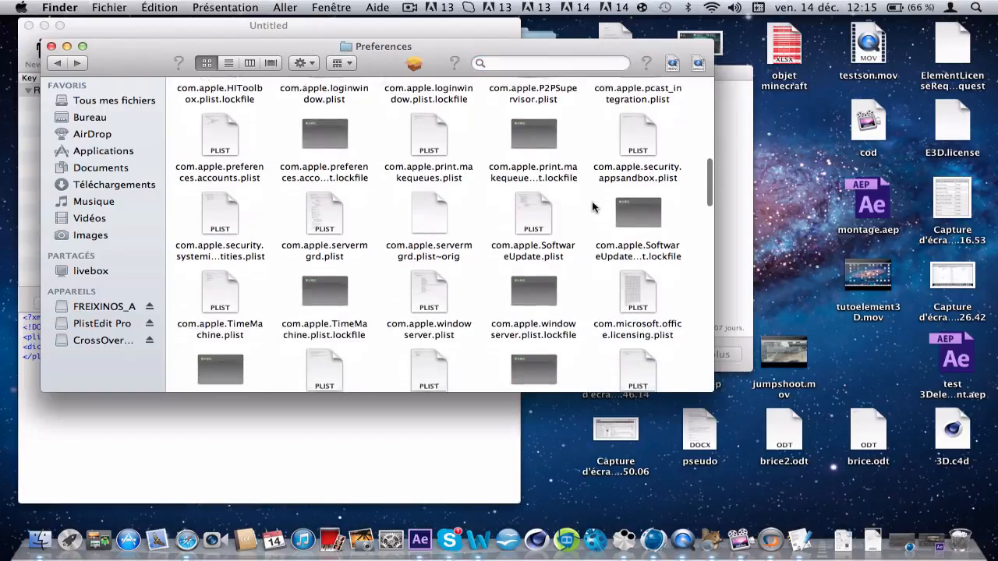
{"action": "scroll", "coordinate": [592, 207], "scroll_direction": "down", "scroll_amount": 3}
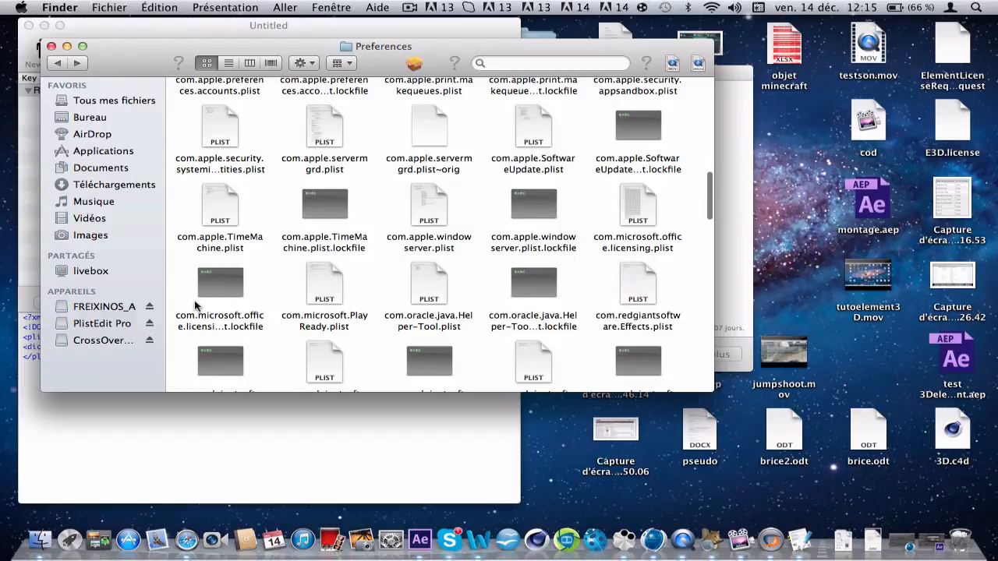
{"action": "scroll", "coordinate": [341, 273], "scroll_direction": "down", "scroll_amount": 2}
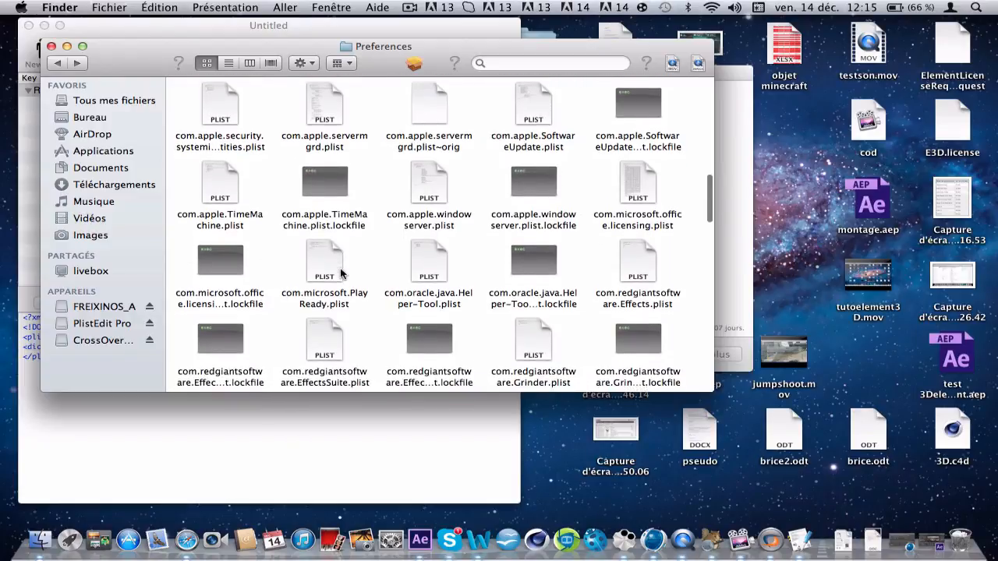
{"action": "scroll", "coordinate": [340, 273], "scroll_direction": "up", "scroll_amount": 2}
{"action": "scroll", "coordinate": [340, 273], "scroll_direction": "up", "scroll_amount": 3}
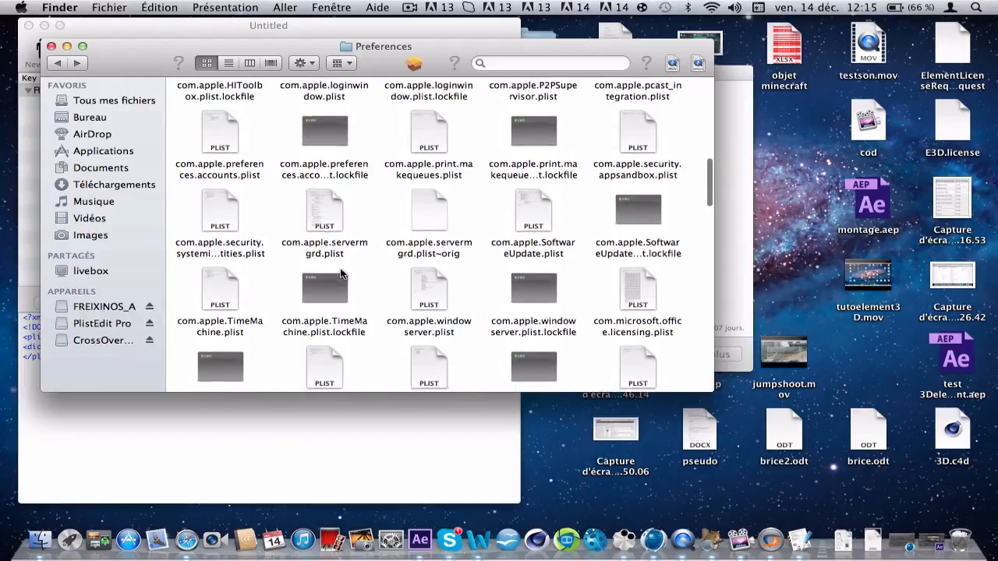
{"action": "scroll", "coordinate": [341, 273], "scroll_direction": "down", "scroll_amount": 6}
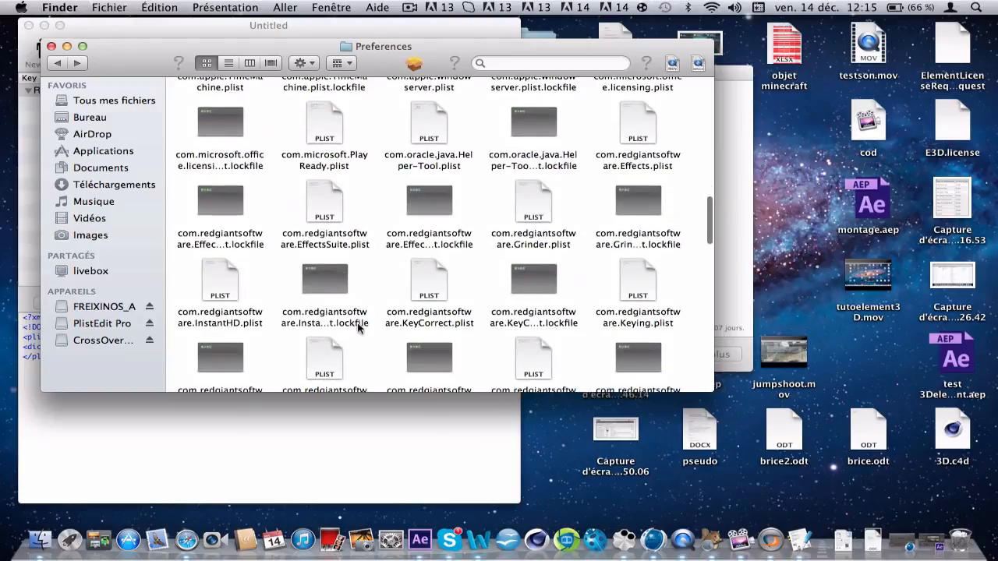
{"action": "left_click", "coordinate": [52, 46]}
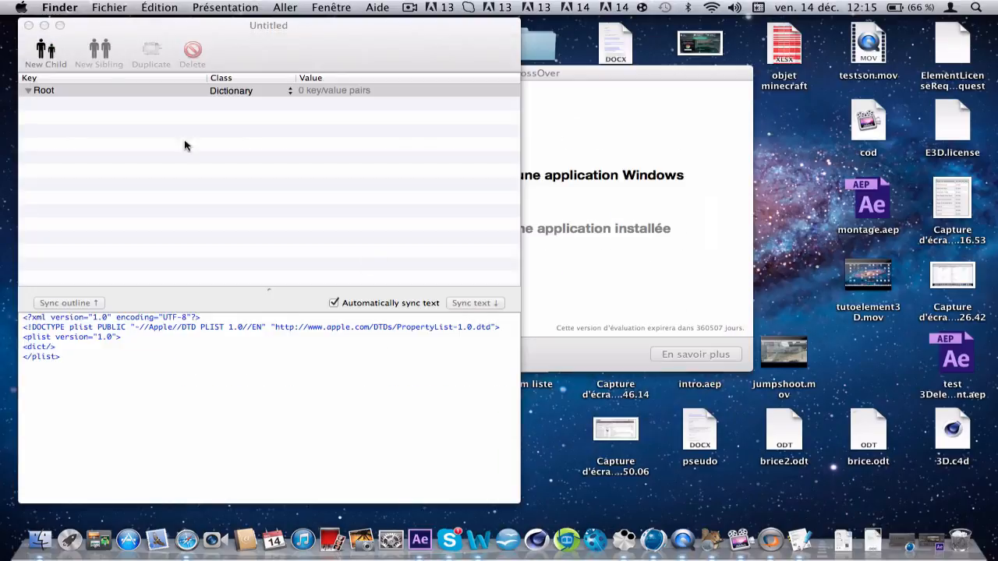
- Switch to EasyFind and search Macintosh HD for files and folders matching "crossover"
{"action": "left_click", "coordinate": [711, 530]}
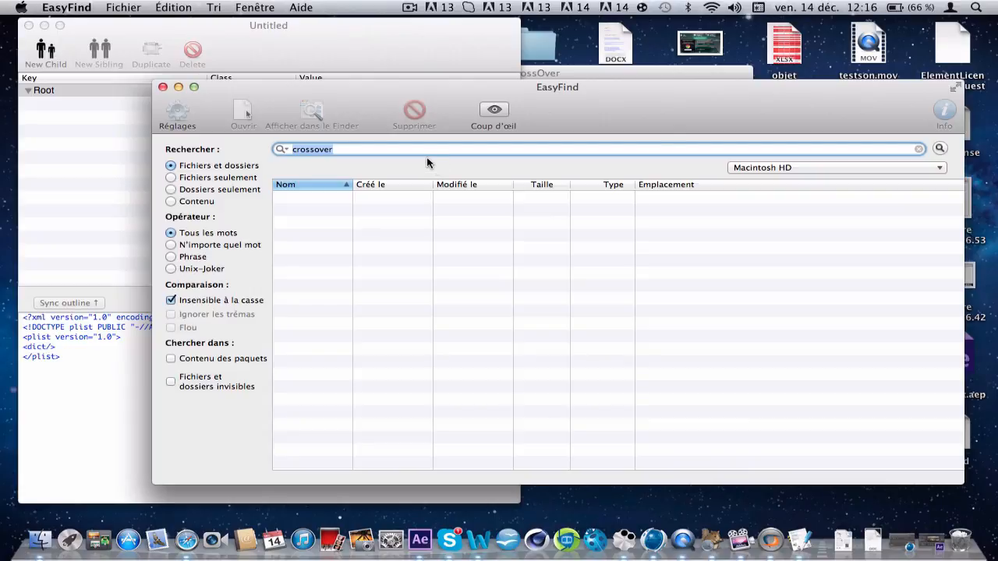
{"action": "left_click_drag", "start_coordinate": [707, 105], "coordinate": [621, 118]}
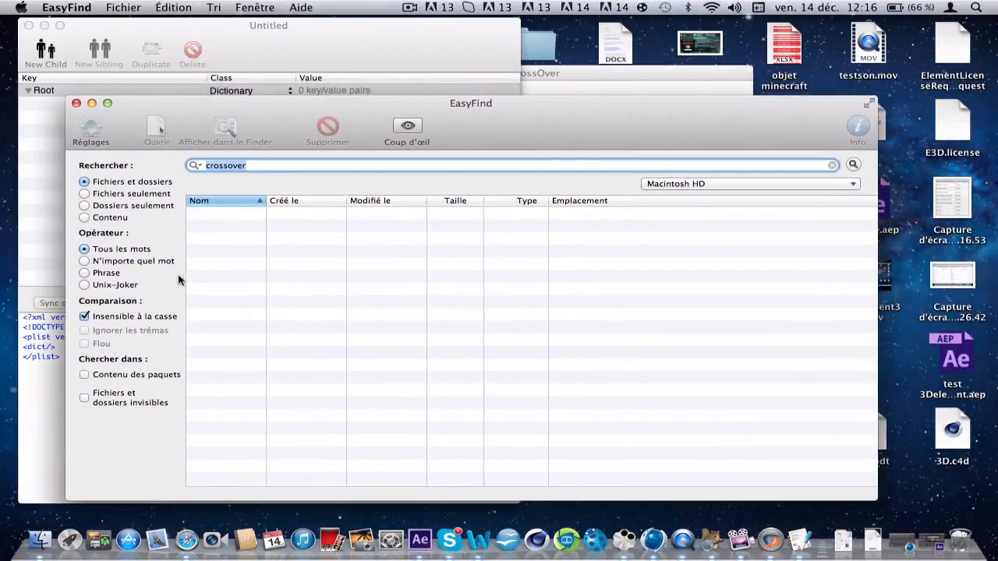
{"action": "left_click", "coordinate": [852, 165]}
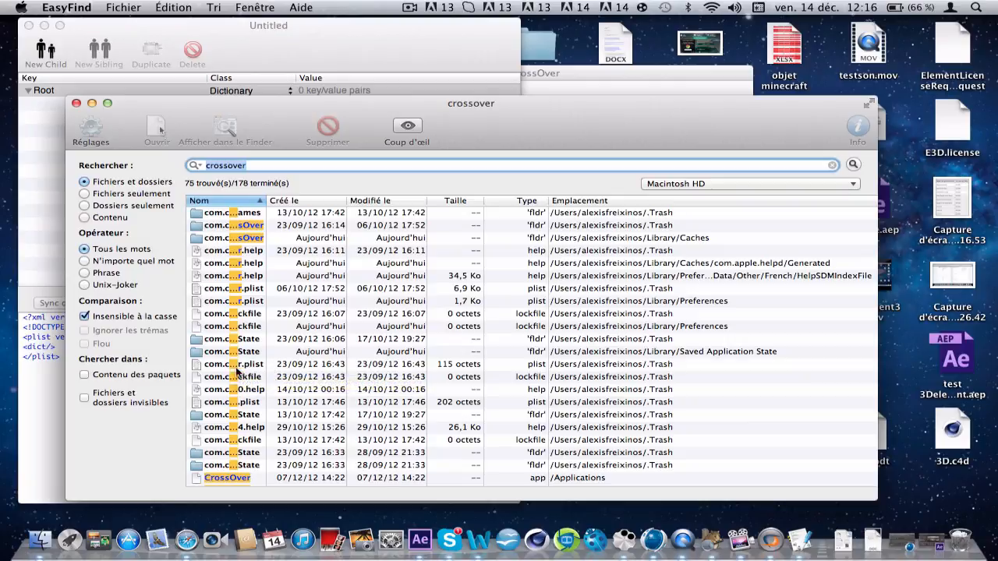
- Examine the crossover search results, checking the file paths of the entries dated today
{"action": "scroll", "coordinate": [246, 401], "scroll_direction": "down", "scroll_amount": 5}
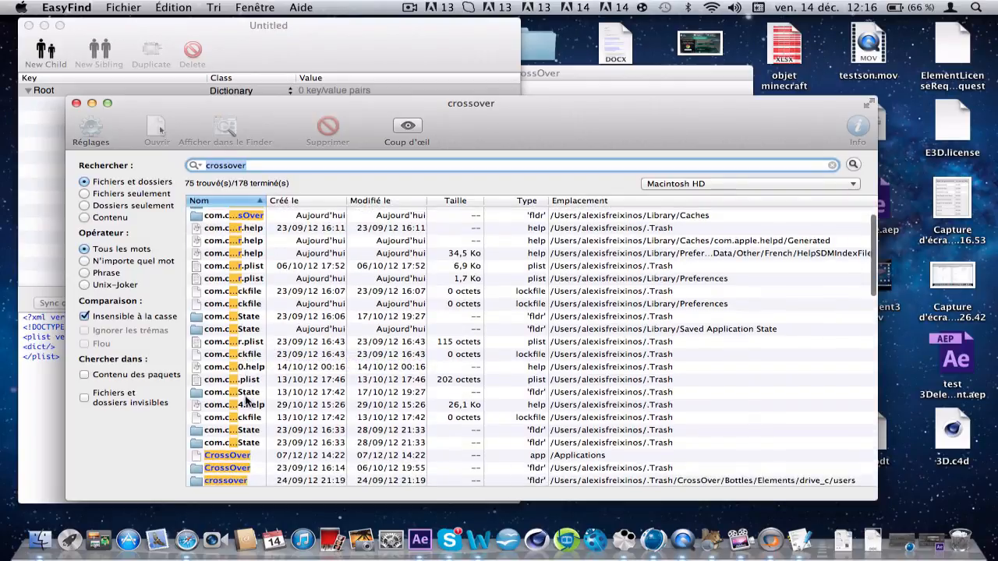
{"action": "scroll", "coordinate": [246, 401], "scroll_direction": "up", "scroll_amount": 5}
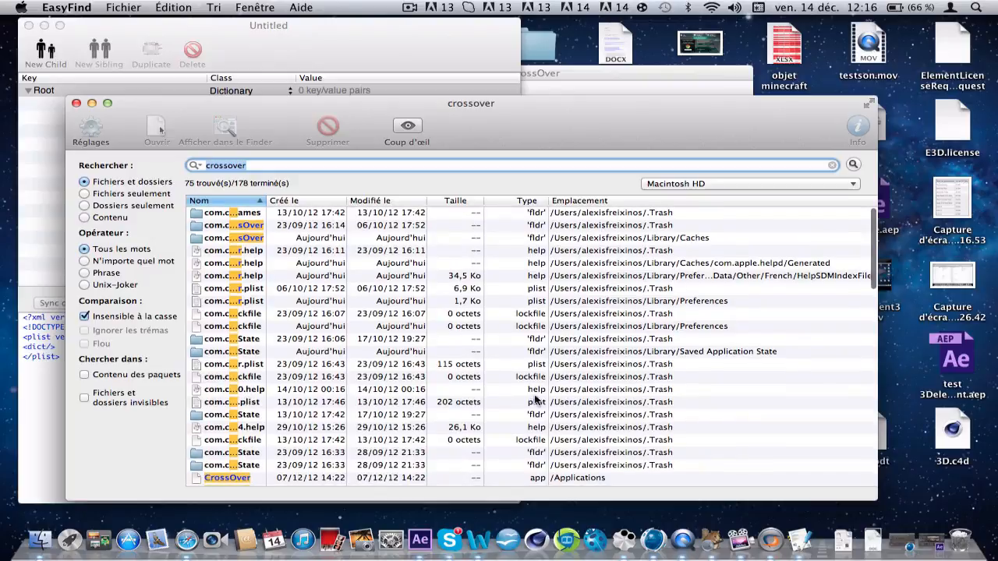
{"action": "scroll", "coordinate": [532, 403], "scroll_direction": "down", "scroll_amount": 2}
{"action": "scroll", "coordinate": [528, 407], "scroll_direction": "down", "scroll_amount": 5}
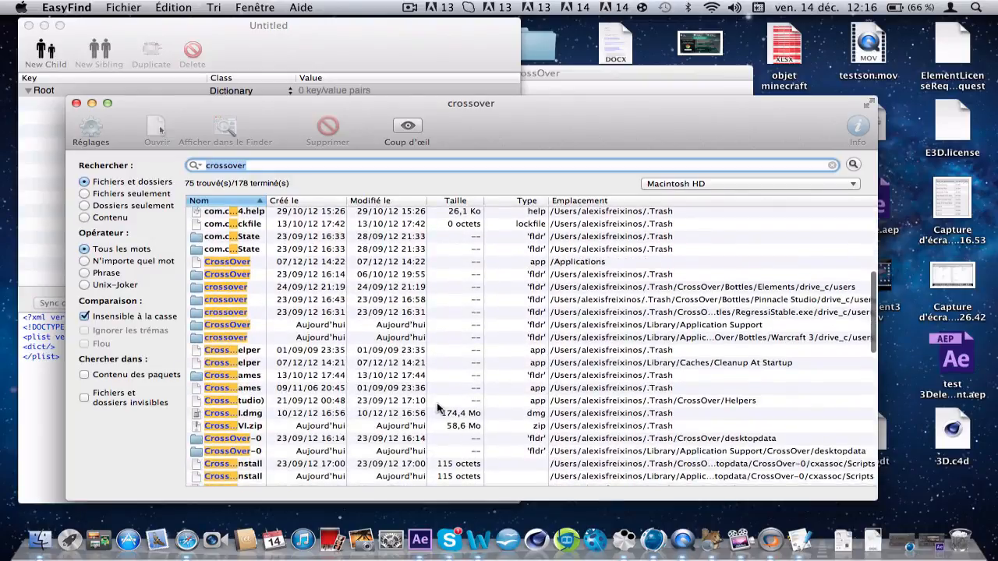
{"action": "scroll", "coordinate": [442, 410], "scroll_direction": "down", "scroll_amount": 2}
{"action": "left_click", "coordinate": [407, 404]}
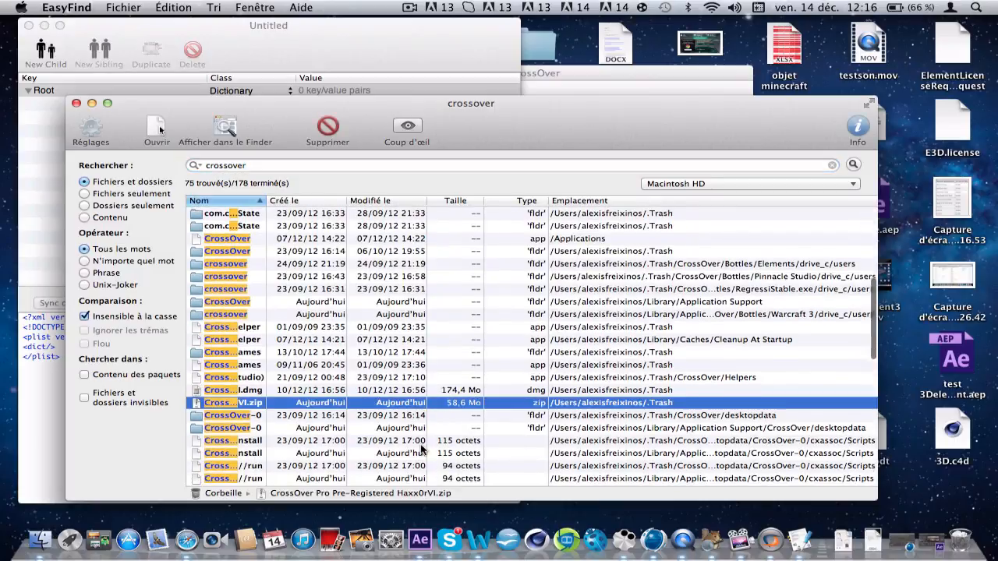
{"action": "scroll", "coordinate": [421, 448], "scroll_direction": "down", "scroll_amount": 3}
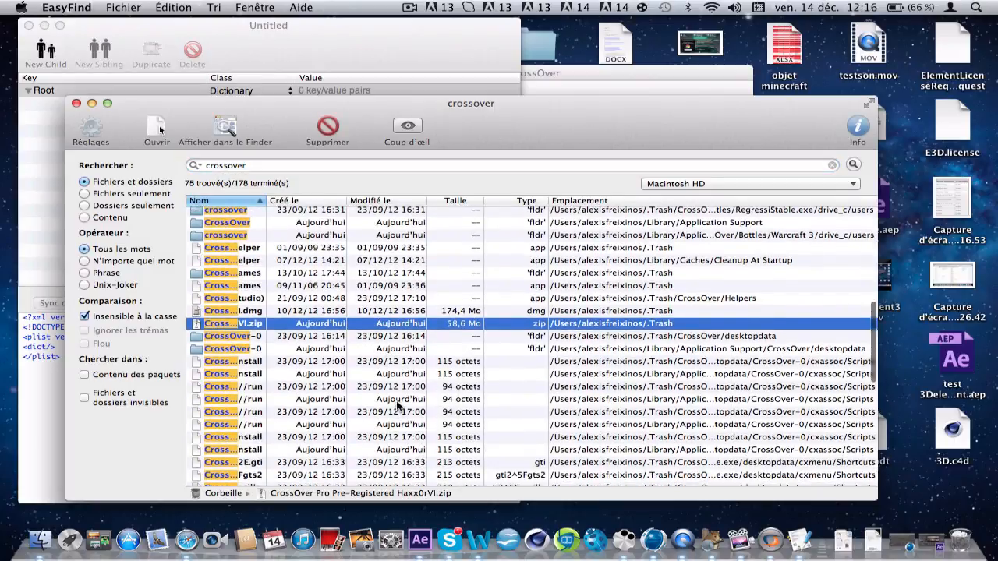
{"action": "left_click", "coordinate": [398, 403]}
{"action": "left_click", "coordinate": [407, 424]}
{"action": "scroll", "coordinate": [407, 425], "scroll_direction": "down", "scroll_amount": 5}
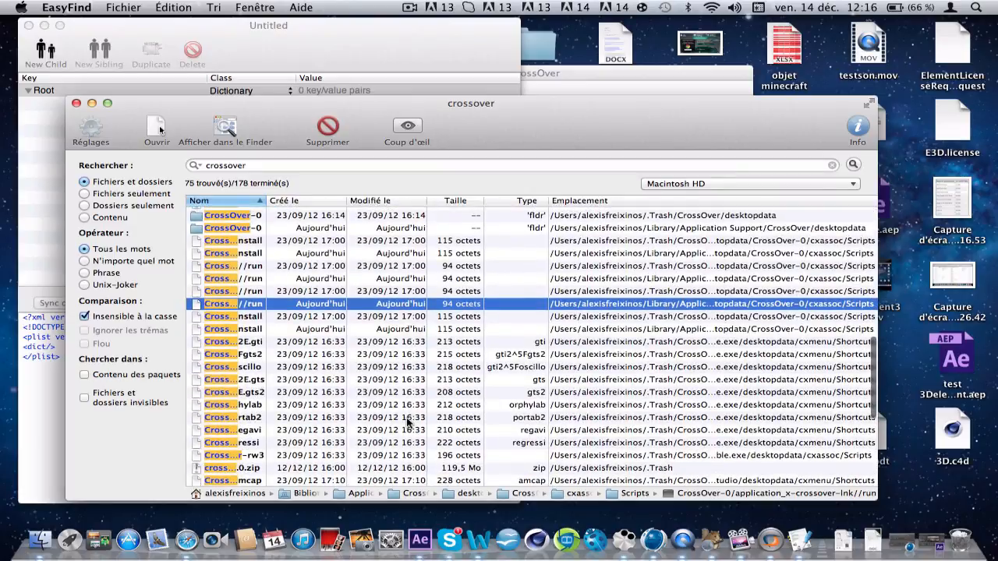
{"action": "left_click", "coordinate": [398, 328]}
{"action": "scroll", "coordinate": [392, 379], "scroll_direction": "down", "scroll_amount": 8}
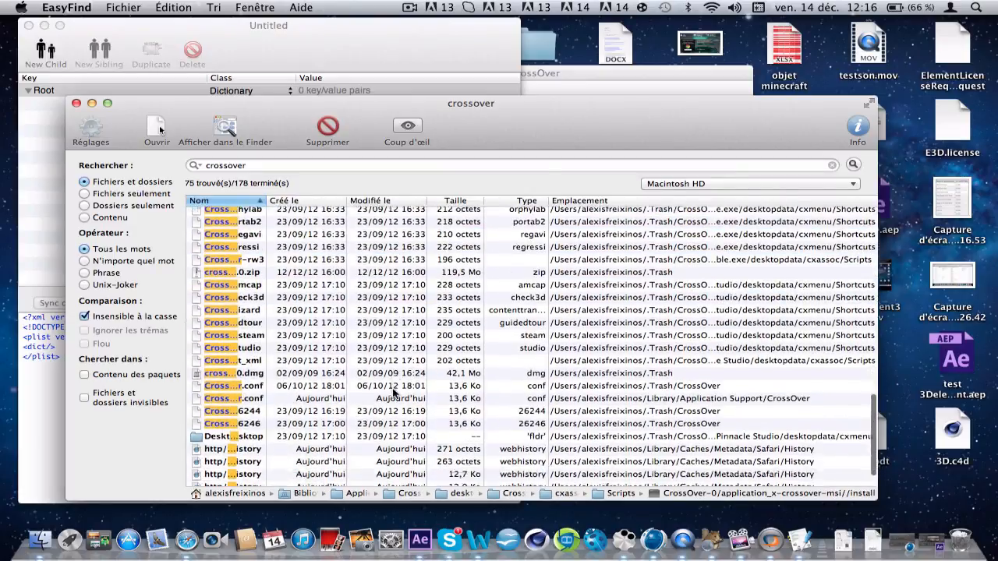
{"action": "left_click", "coordinate": [393, 375]}
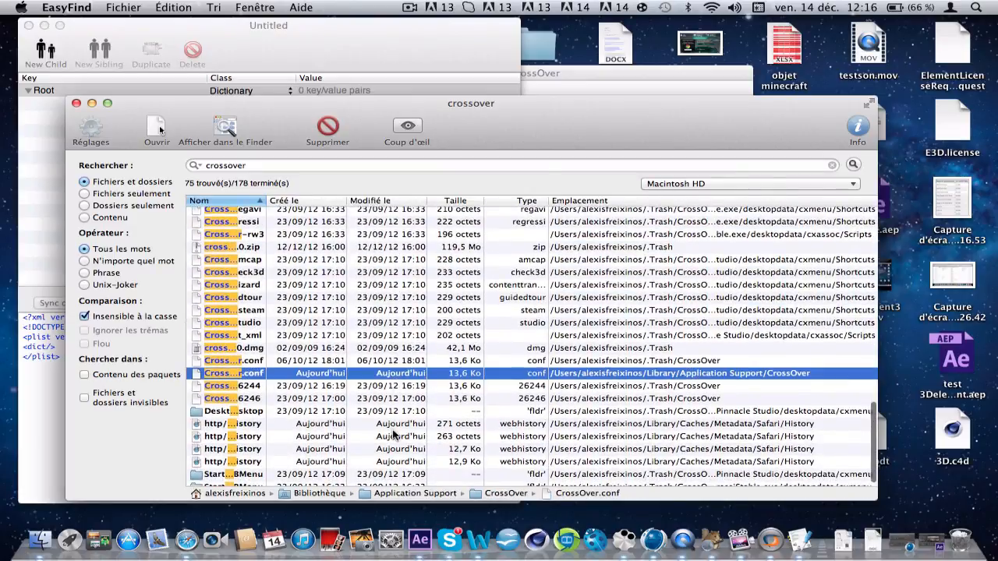
{"action": "scroll", "coordinate": [398, 433], "scroll_direction": "down", "scroll_amount": 1}
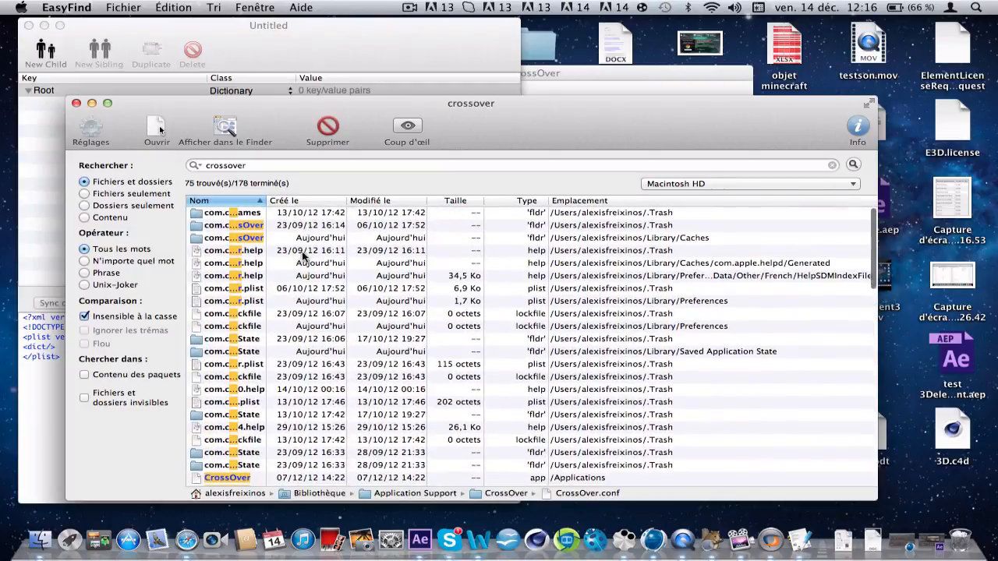
- Select the com.codeweavers.CrossOver.plist result located in the user's Library/Preferences folder
{"action": "left_click", "coordinate": [375, 263]}
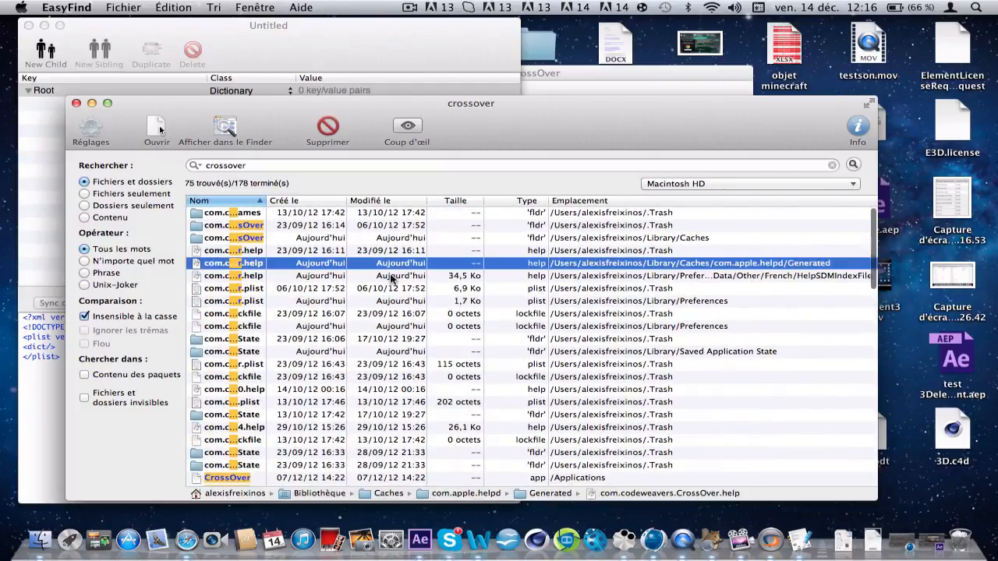
{"action": "left_click", "coordinate": [392, 276]}
{"action": "left_click", "coordinate": [382, 288]}
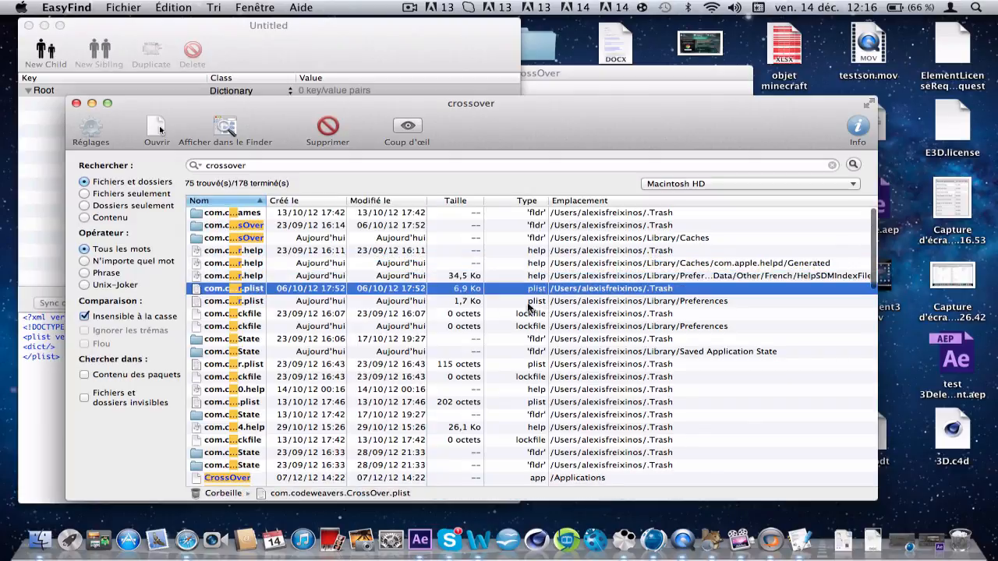
{"action": "left_click", "coordinate": [461, 306]}
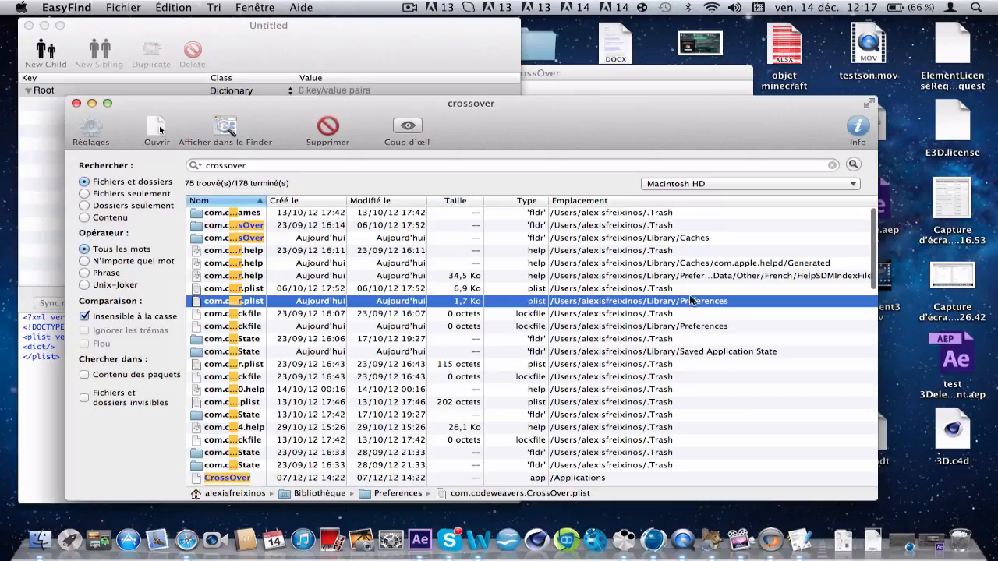
{"action": "left_click", "coordinate": [644, 327]}
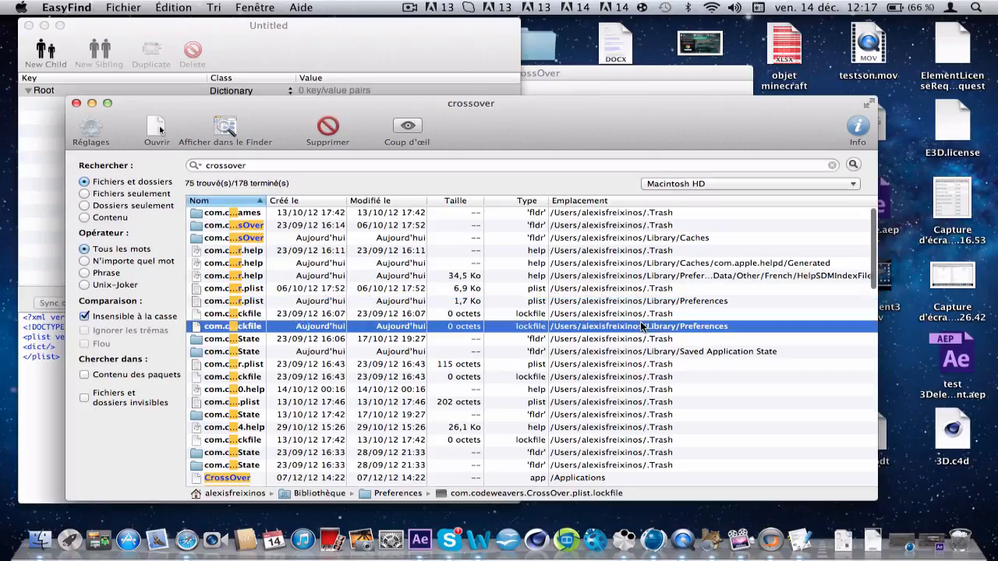
{"action": "left_click", "coordinate": [431, 301]}
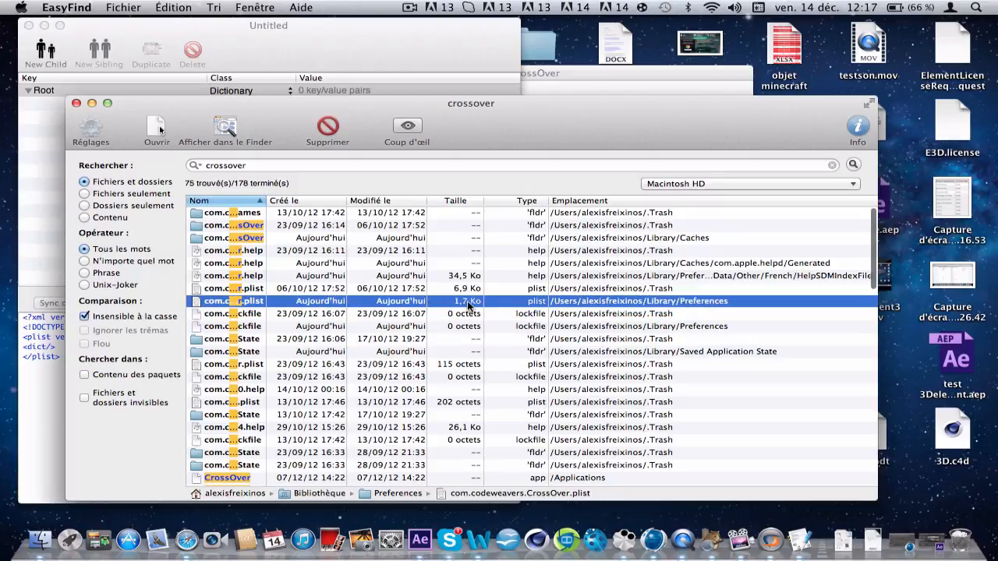
- Open the selected plist with PlistEdit Pro, continuing without a registration code, and close the empty Untitled document
{"action": "right_click", "coordinate": [261, 306]}
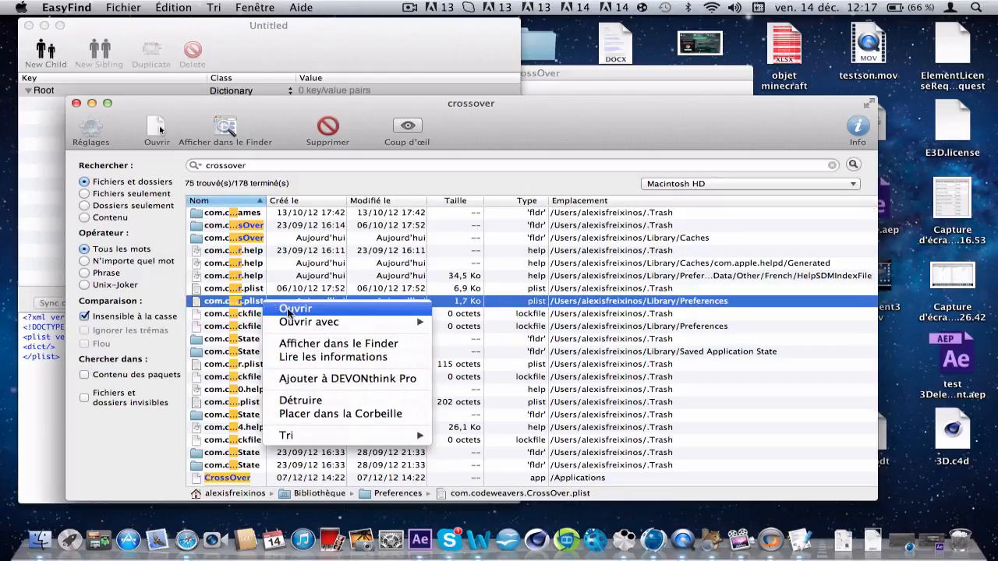
{"action": "mouse_move", "coordinate": [351, 322]}
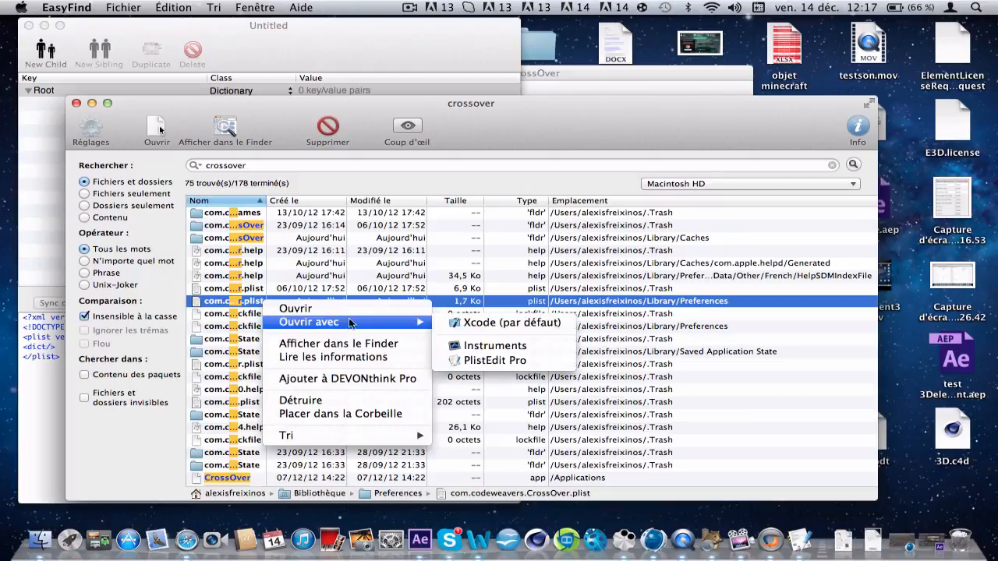
{"action": "left_click", "coordinate": [520, 361]}
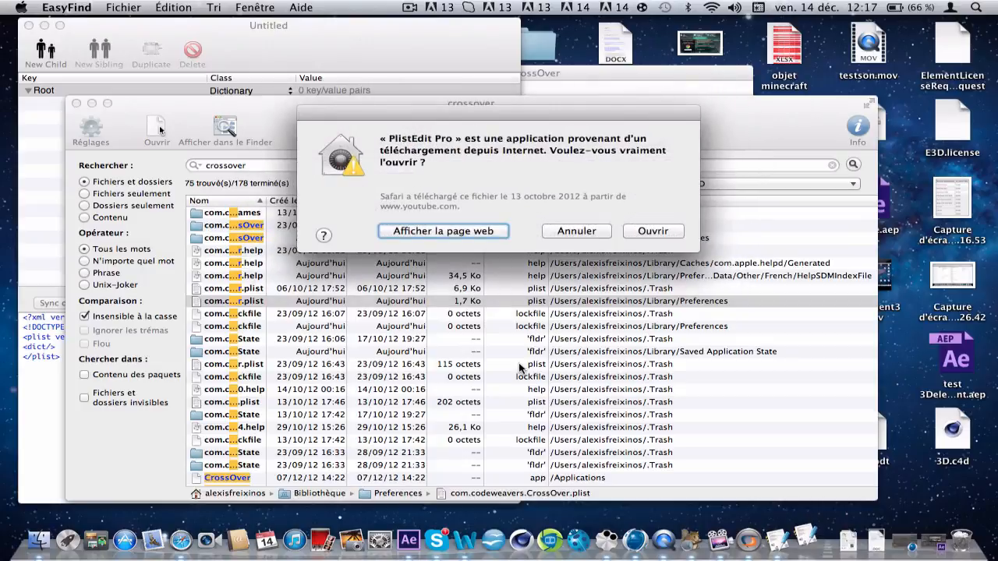
{"action": "left_click", "coordinate": [655, 237]}
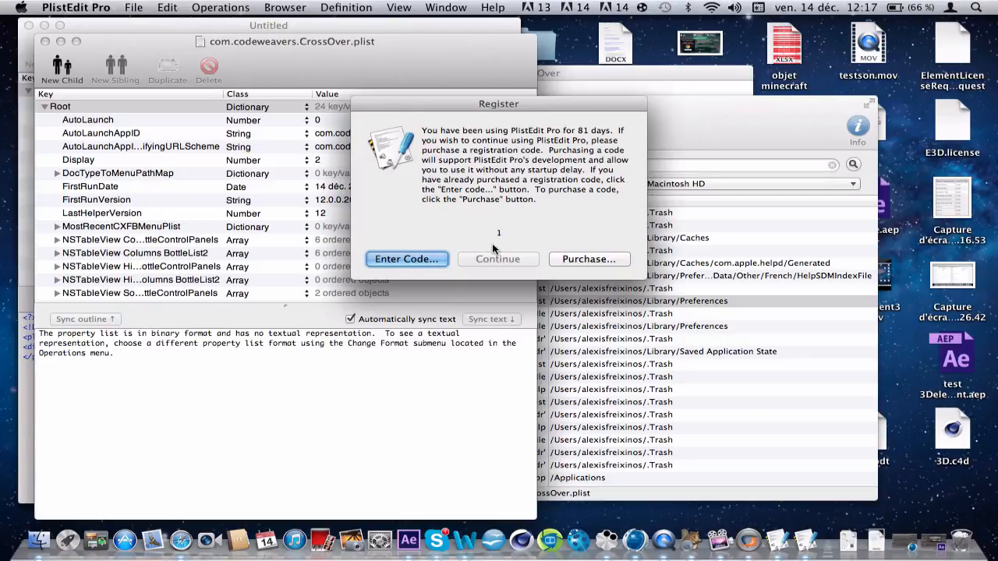
{"action": "left_click", "coordinate": [496, 258]}
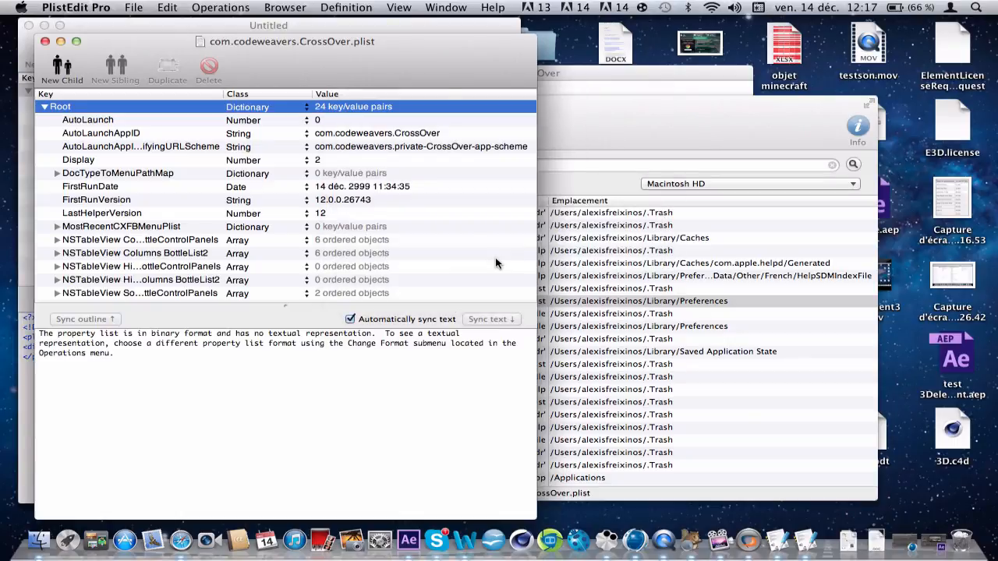
{"action": "left_click", "coordinate": [421, 27]}
{"action": "left_click", "coordinate": [28, 25]}
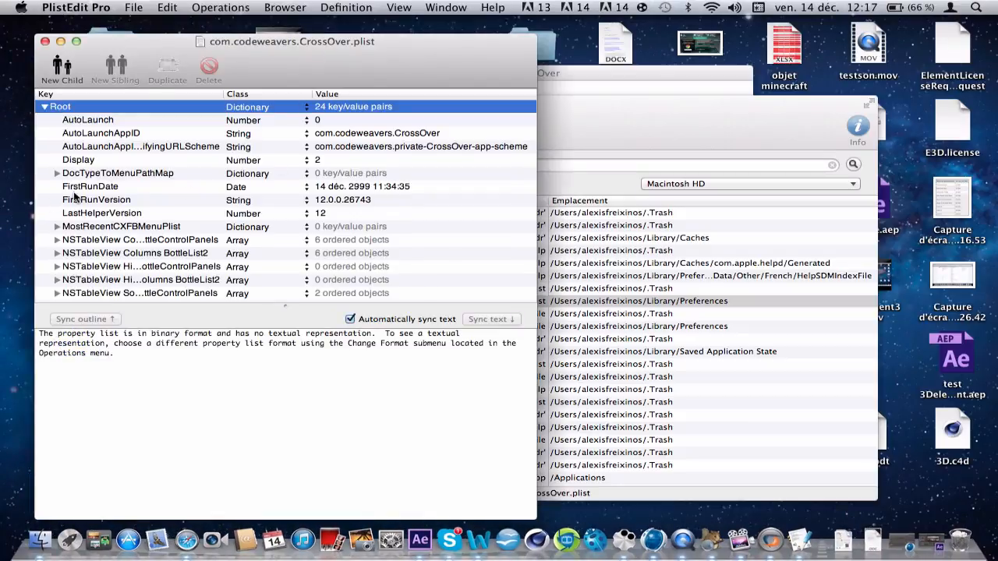
- Set the FirstRunDate value to 14 déc. 3000 11:34:35 and save a version of the plist
{"action": "left_click", "coordinate": [74, 190]}
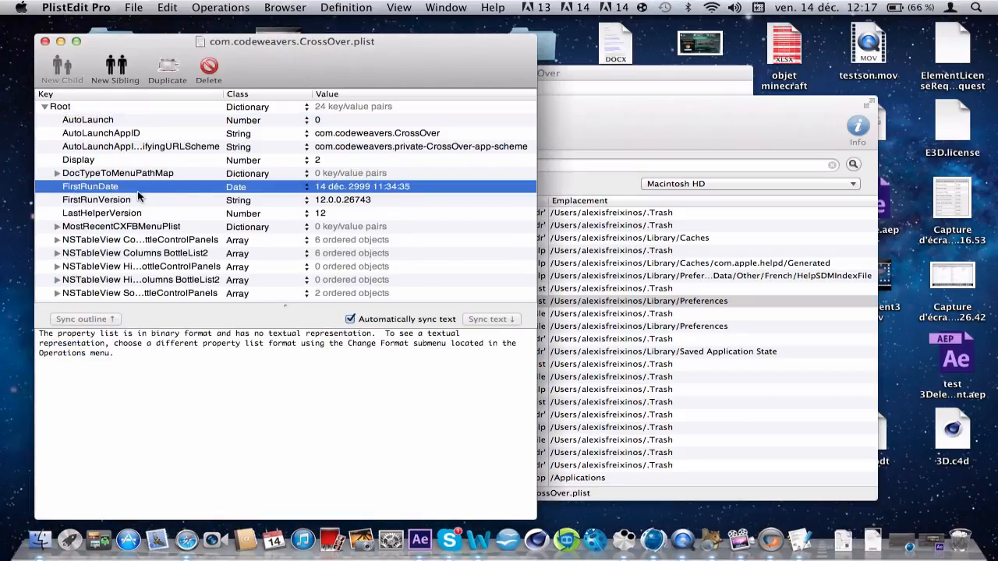
{"action": "left_click", "coordinate": [354, 188]}
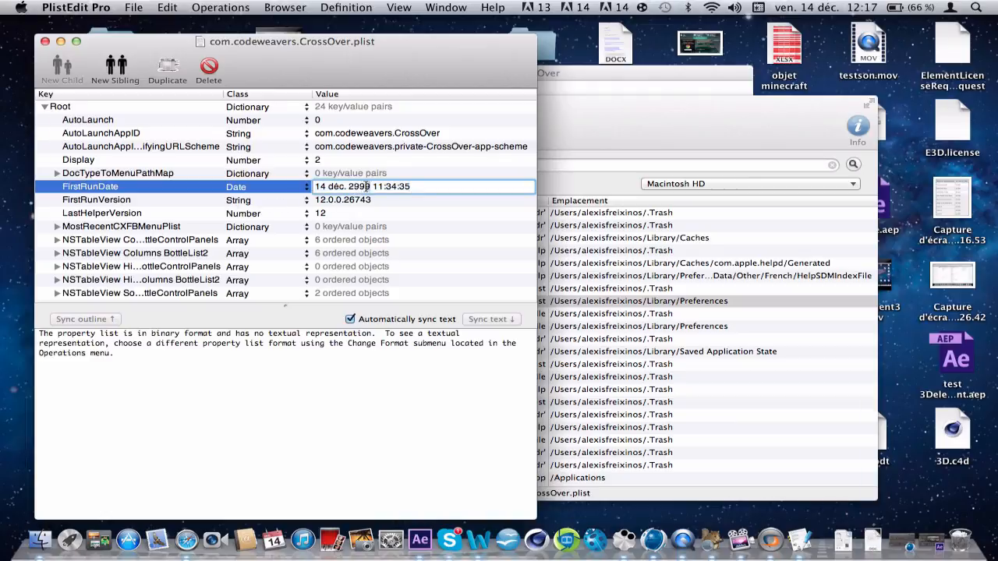
{"action": "type", "text": "012"}
{"action": "key", "text": "BackSpace"}
{"action": "key", "text": "BackSpace"}
{"action": "key", "text": "BackSpace"}
{"action": "key", "text": "BackSpace"}
{"action": "type", "text": "3000"}
{"action": "key", "text": "BackSpace"}
{"action": "key", "text": "BackSpace"}
{"action": "key", "text": "BackSpace"}
{"action": "key", "text": "BackSpace"}
{"action": "type", "text": "2"}
{"action": "type", "text": "00"}
{"action": "key", "text": "BackSpace"}
{"action": "key", "text": "BackSpace"}
{"action": "key", "text": "BackSpace"}
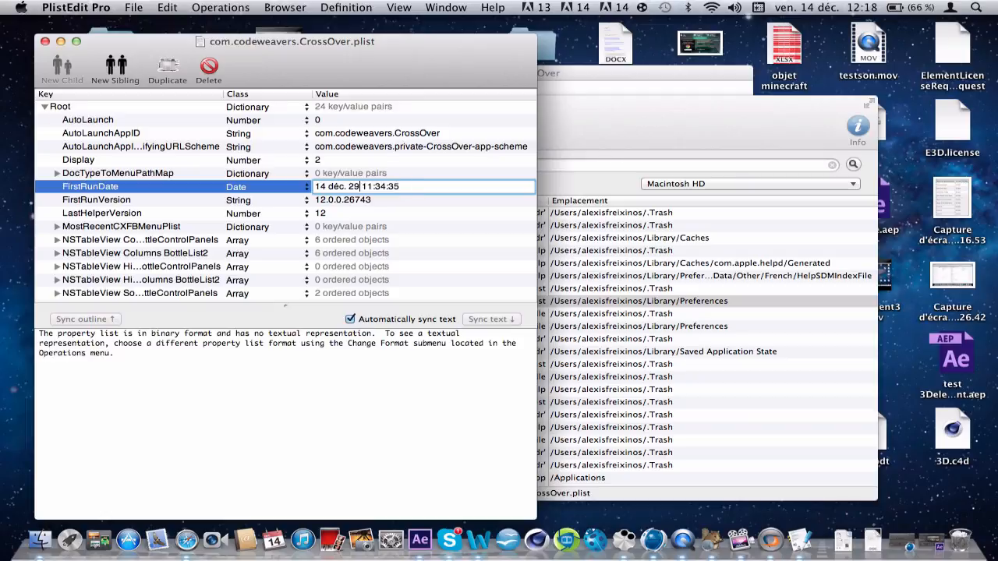
{"action": "type", "text": "3000"}
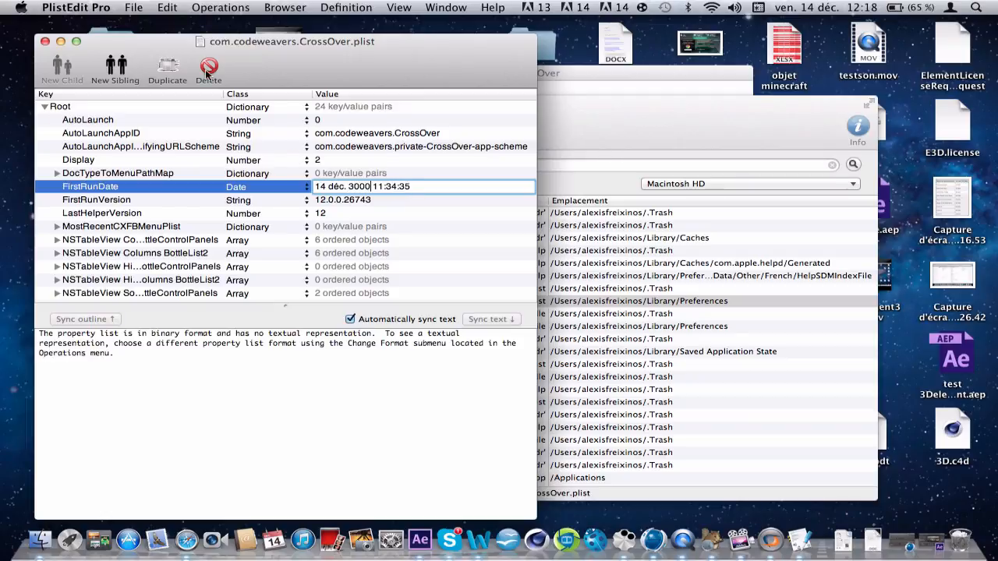
{"action": "left_click", "coordinate": [134, 7]}
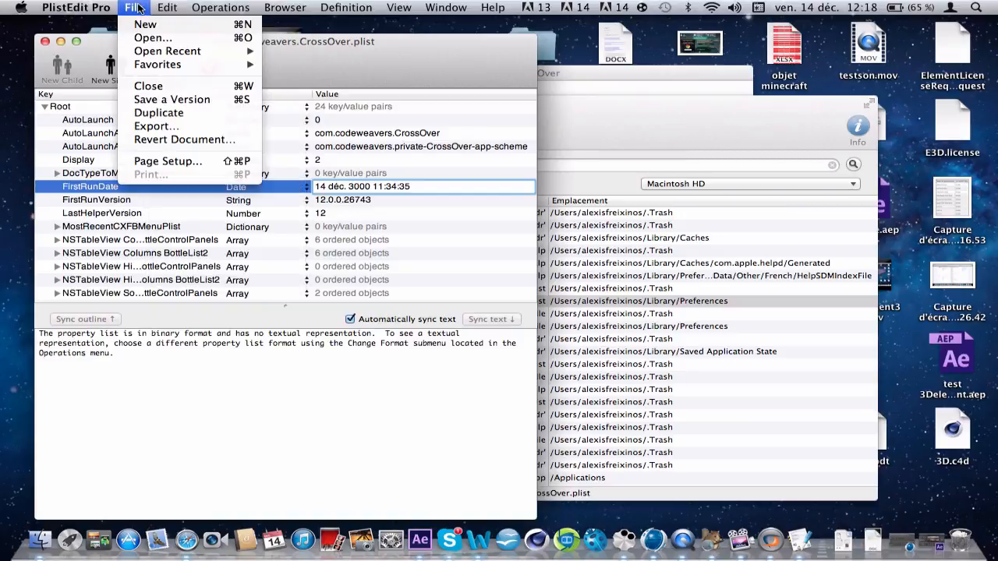
{"action": "left_click", "coordinate": [191, 107]}
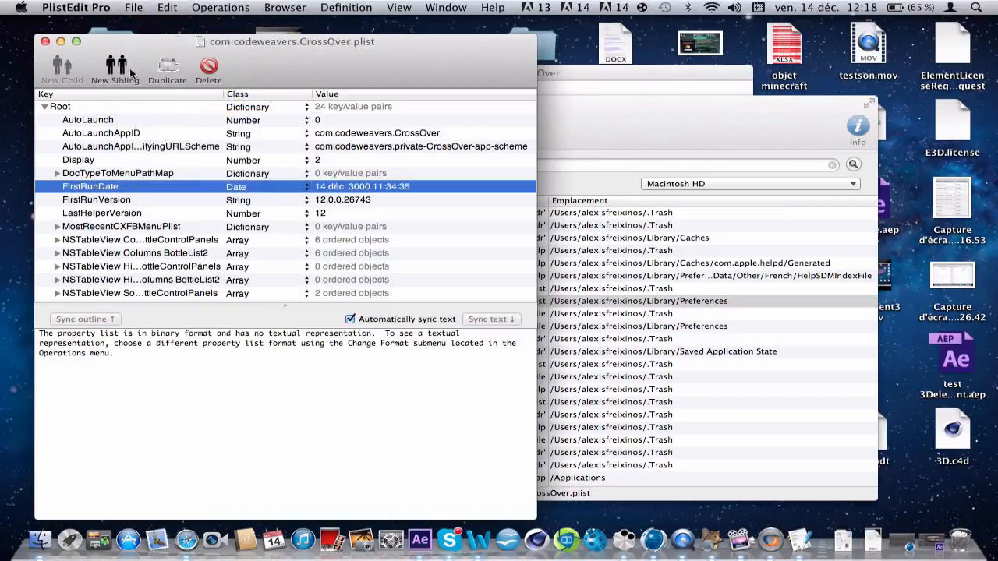
- Close the edited plist document and the EasyFind window listing the crossover search results
{"action": "left_click", "coordinate": [44, 40]}
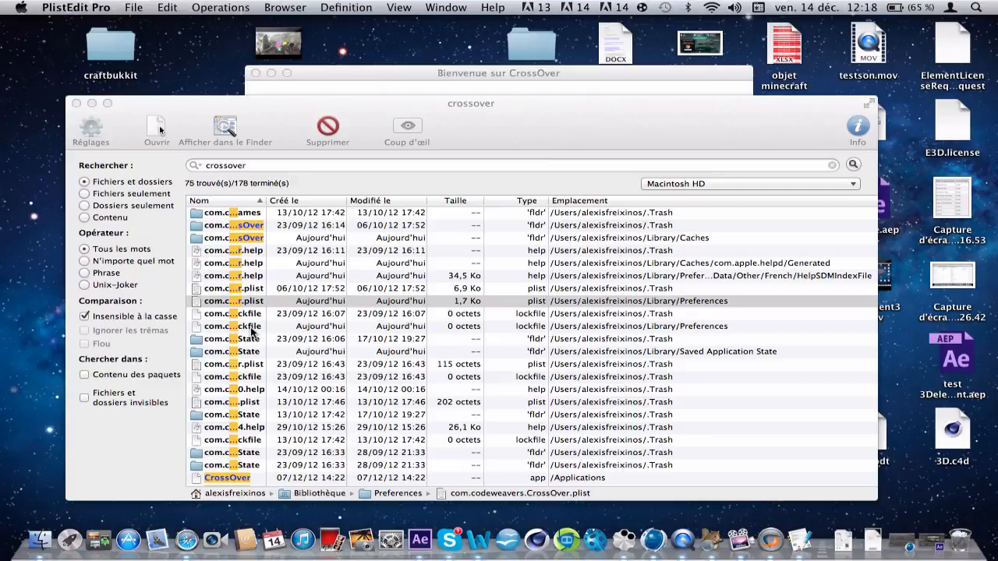
{"action": "left_click", "coordinate": [251, 302]}
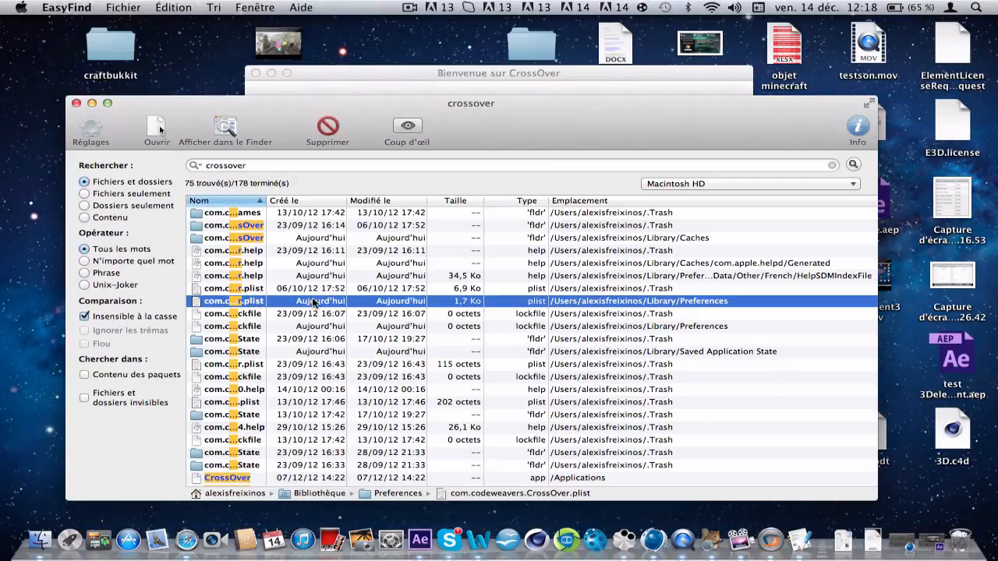
{"action": "left_click", "coordinate": [252, 288]}
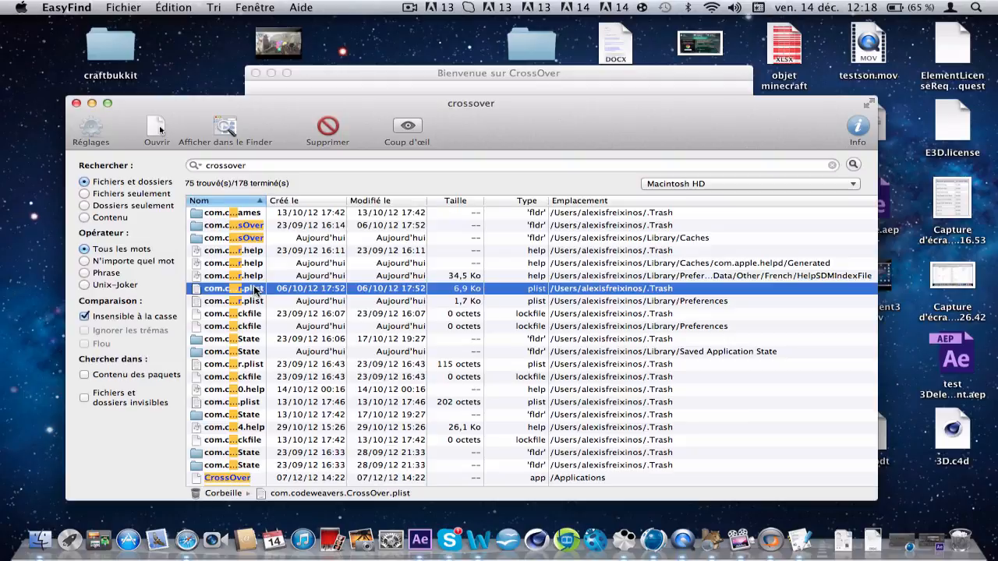
{"action": "left_click", "coordinate": [656, 302]}
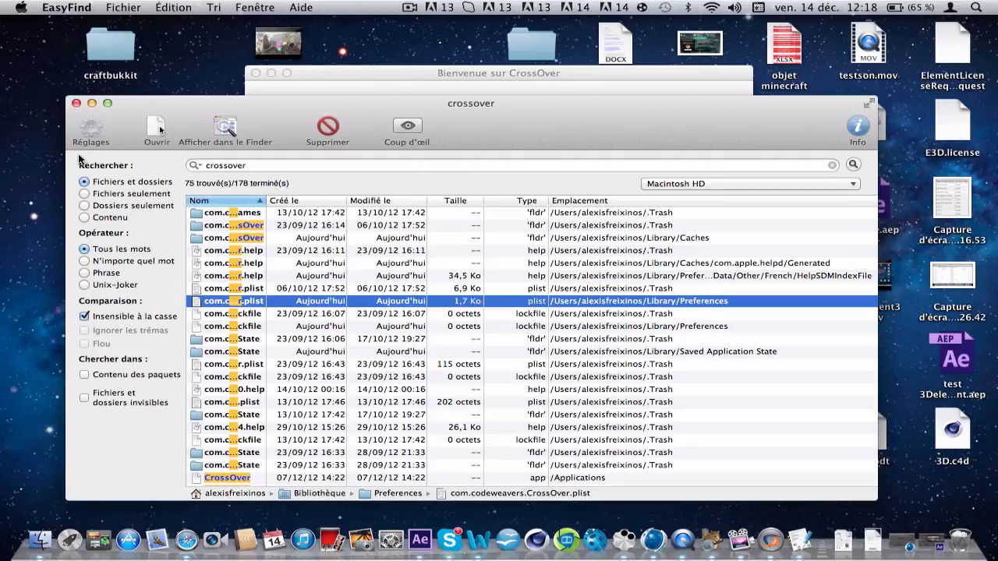
{"action": "left_click", "coordinate": [76, 104]}
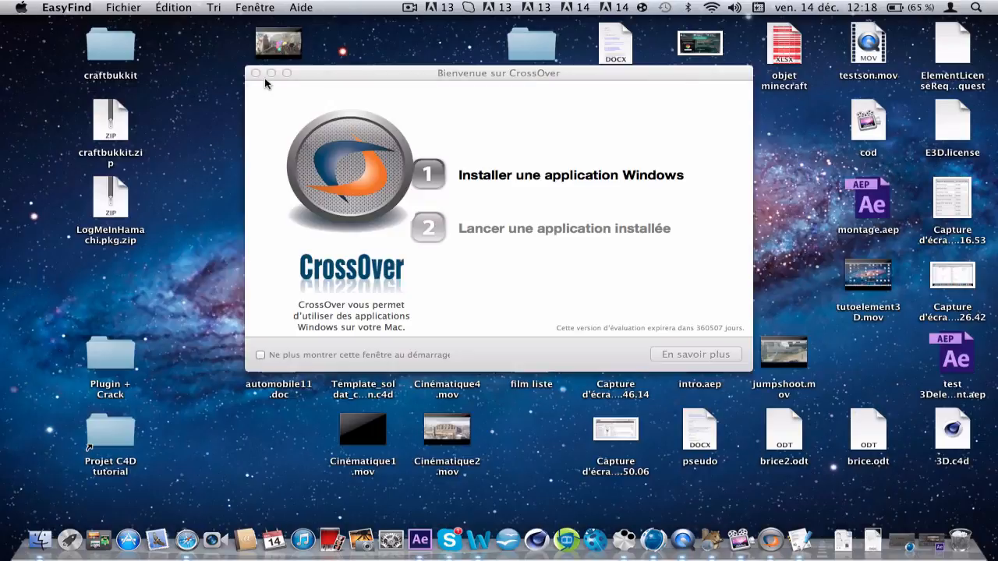
- Close the CrossOver welcome window and quit CrossOver completely
{"action": "left_click", "coordinate": [525, 76]}
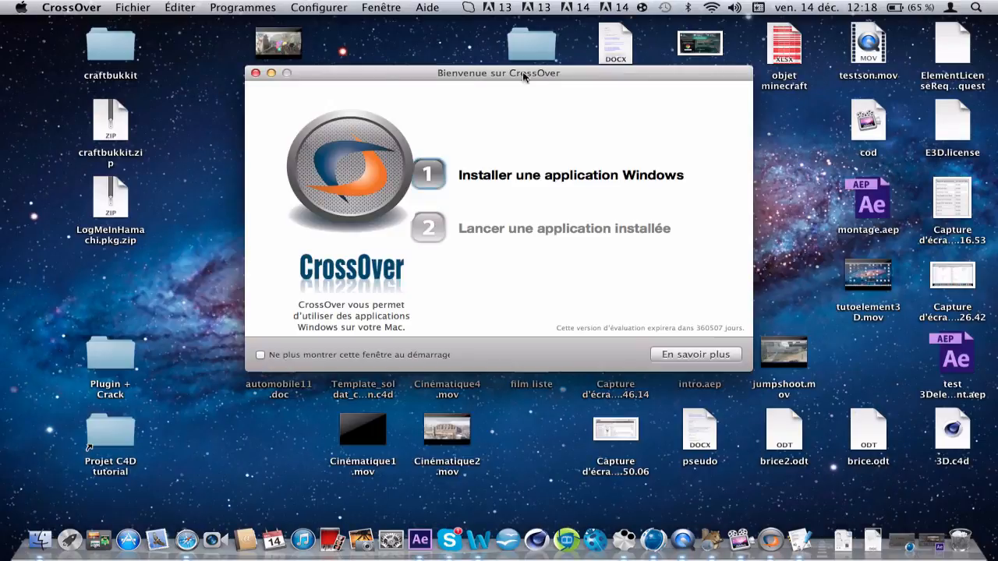
{"action": "left_click", "coordinate": [257, 74]}
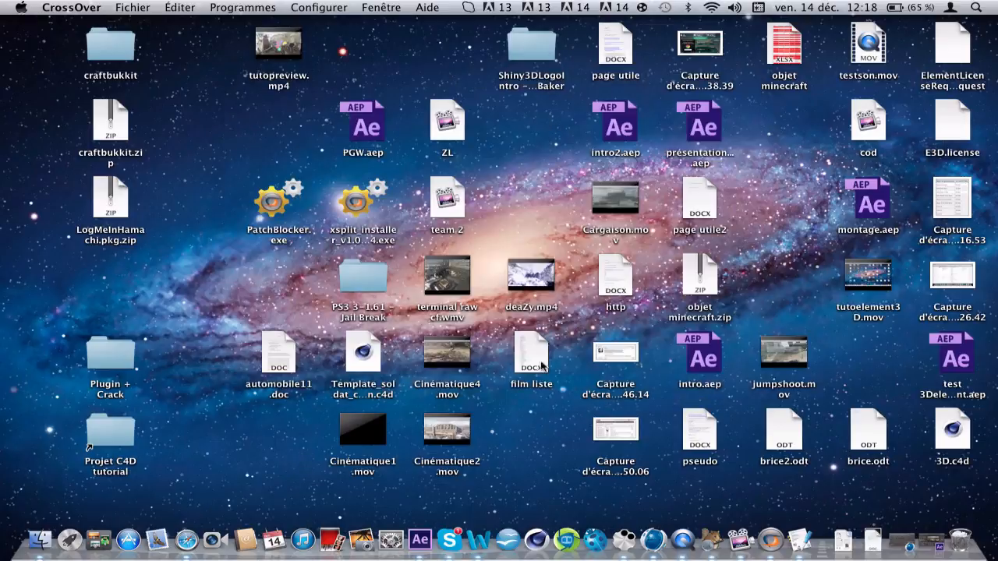
{"action": "right_click", "coordinate": [767, 512]}
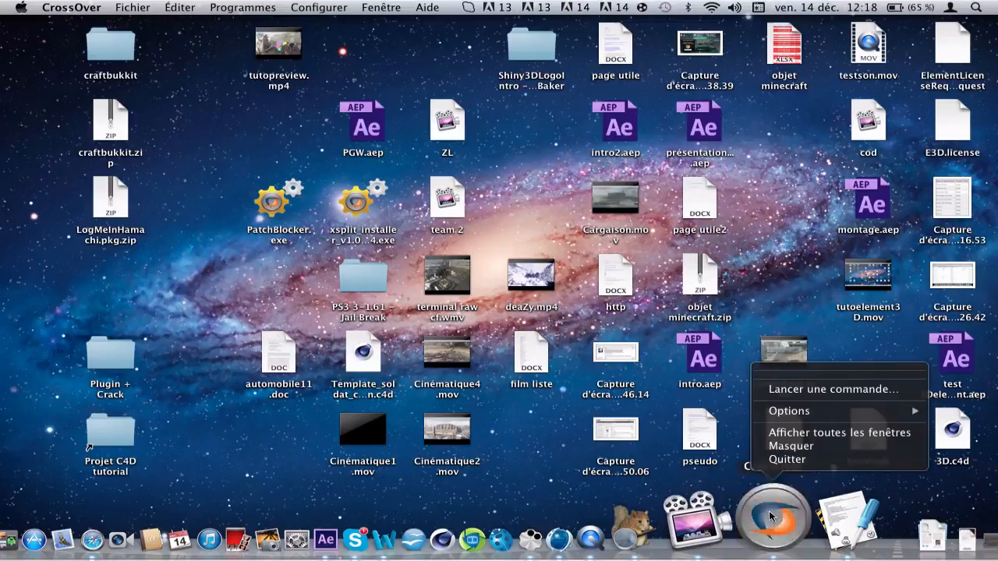
{"action": "left_click", "coordinate": [786, 459]}
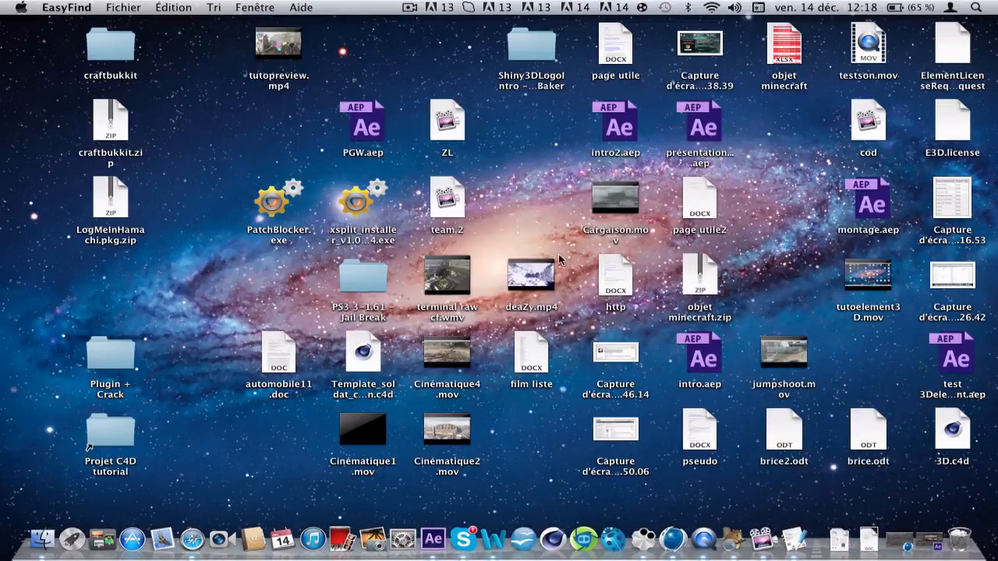
{"action": "key", "text": "ctrl+Up"}
{"action": "left_click", "coordinate": [657, 276]}
{"action": "key", "text": "ctrl+Up"}
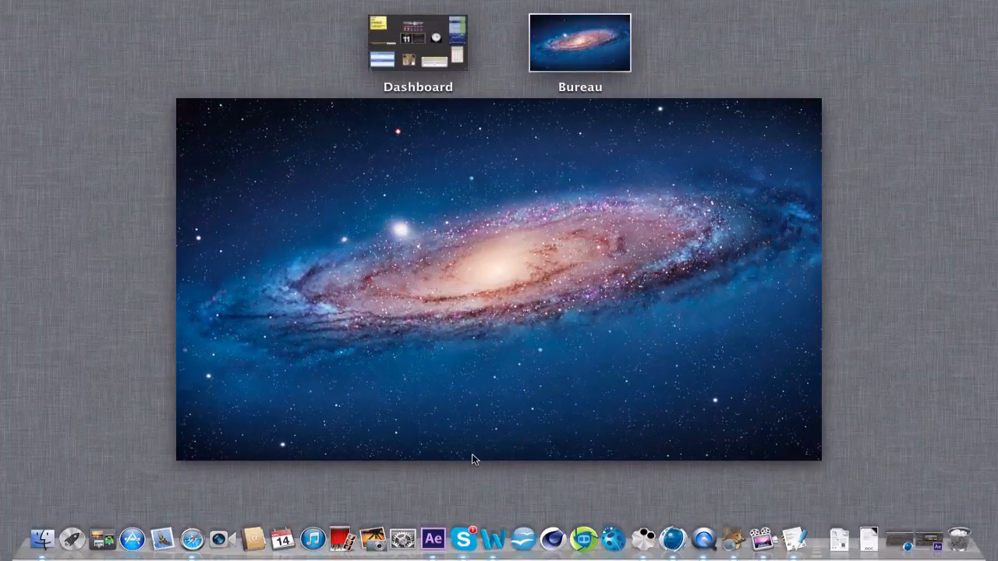
{"action": "left_click", "coordinate": [485, 377]}
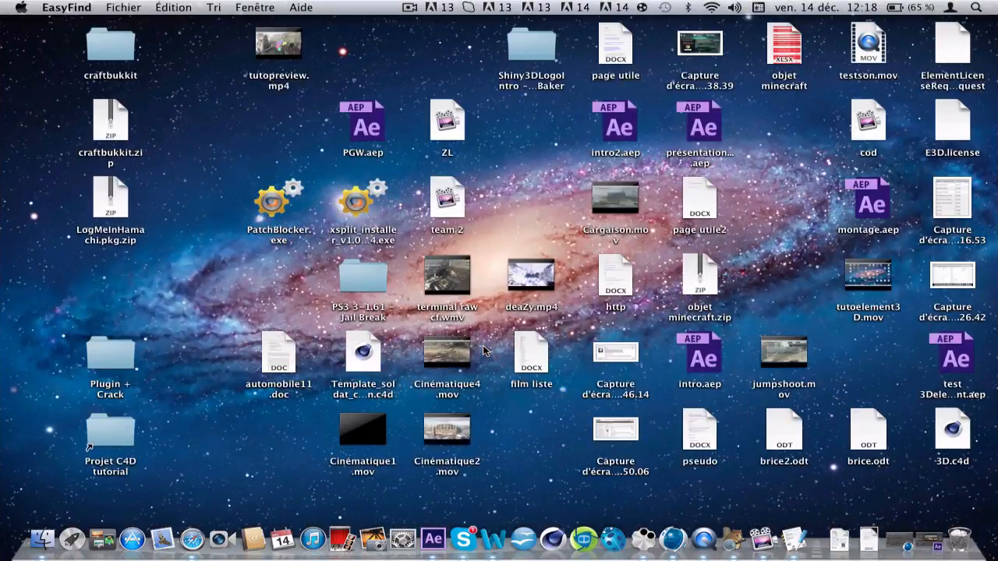
- Relaunch CrossOver and choose to continue with the evaluation version
{"action": "key", "text": "F4"}
{"action": "scroll", "coordinate": [459, 241], "scroll_direction": "left", "scroll_amount": 3}
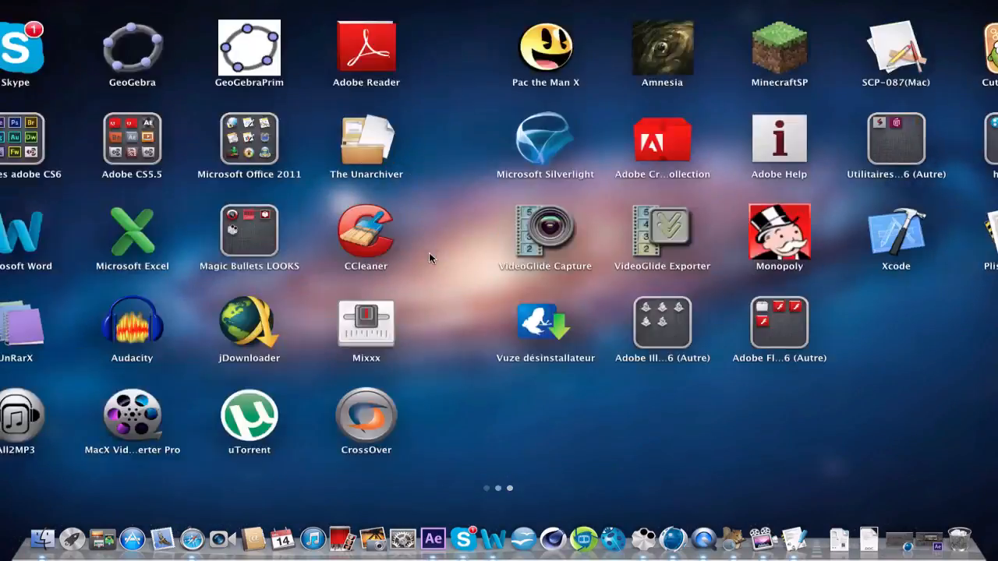
{"action": "left_click", "coordinate": [890, 400]}
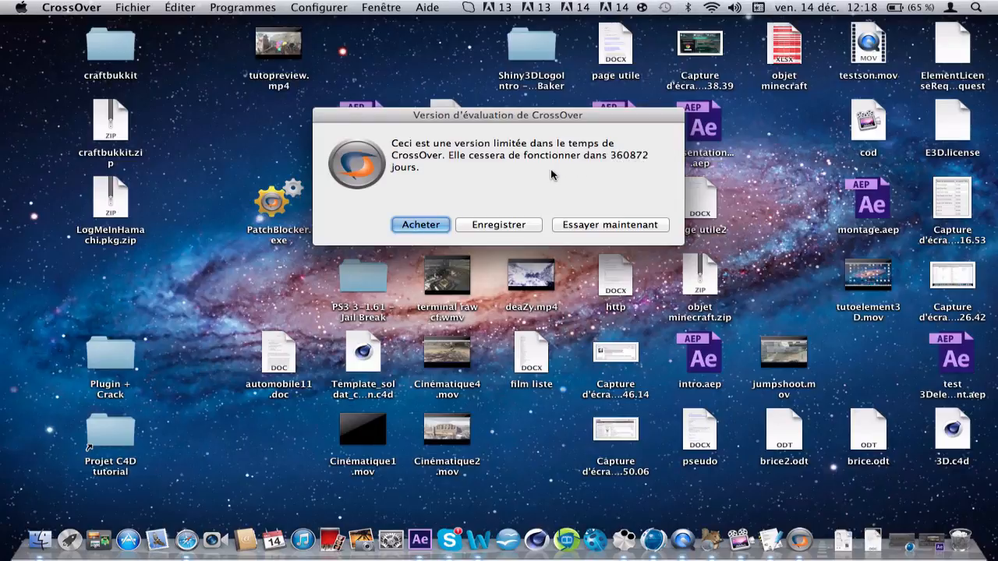
{"action": "left_click", "coordinate": [577, 226]}
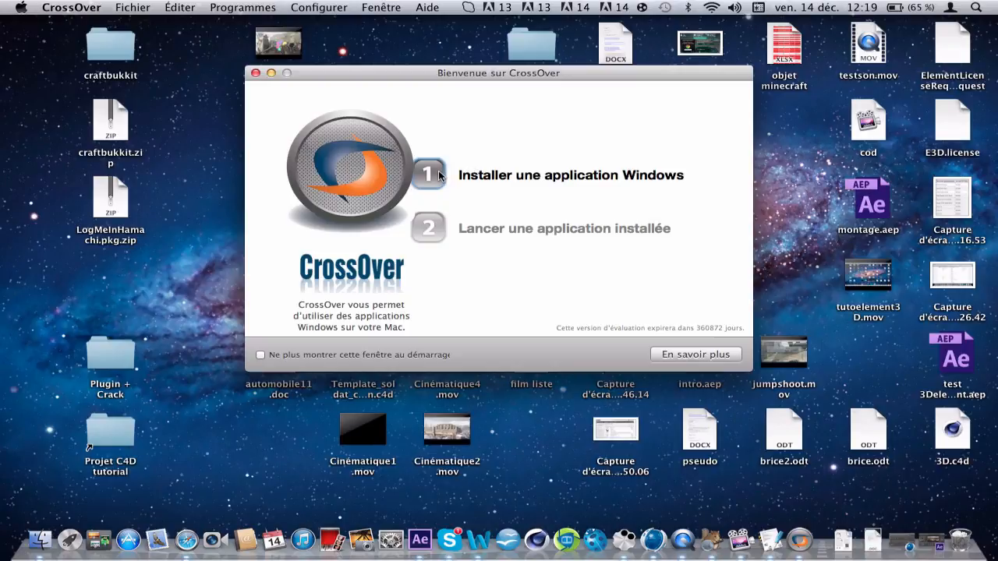
- Examine the supported Windows applications offered by the CrossOver software installer, and leave the assistant without installing anything
{"action": "left_click", "coordinate": [438, 176]}
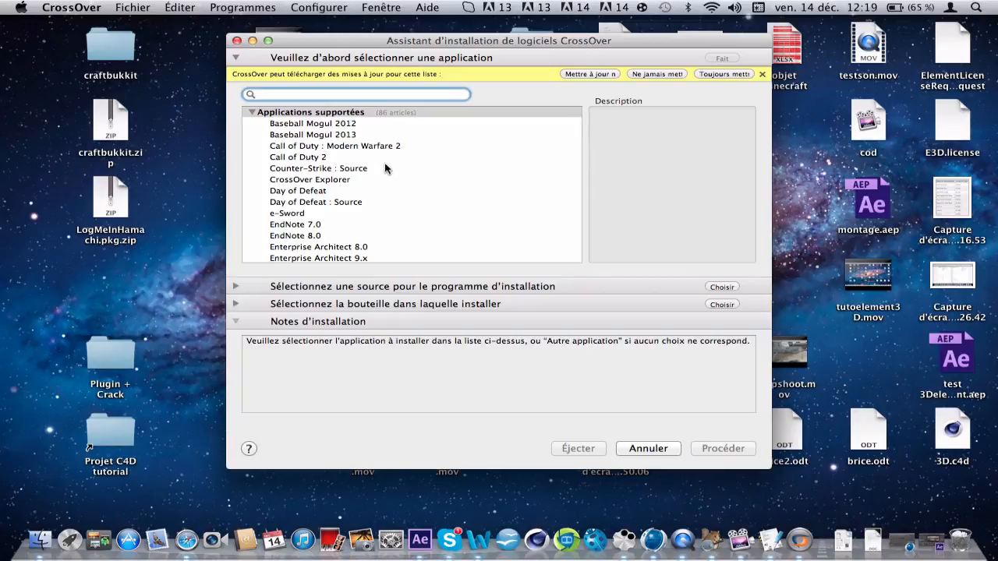
{"action": "scroll", "coordinate": [386, 181], "scroll_direction": "down", "scroll_amount": 10}
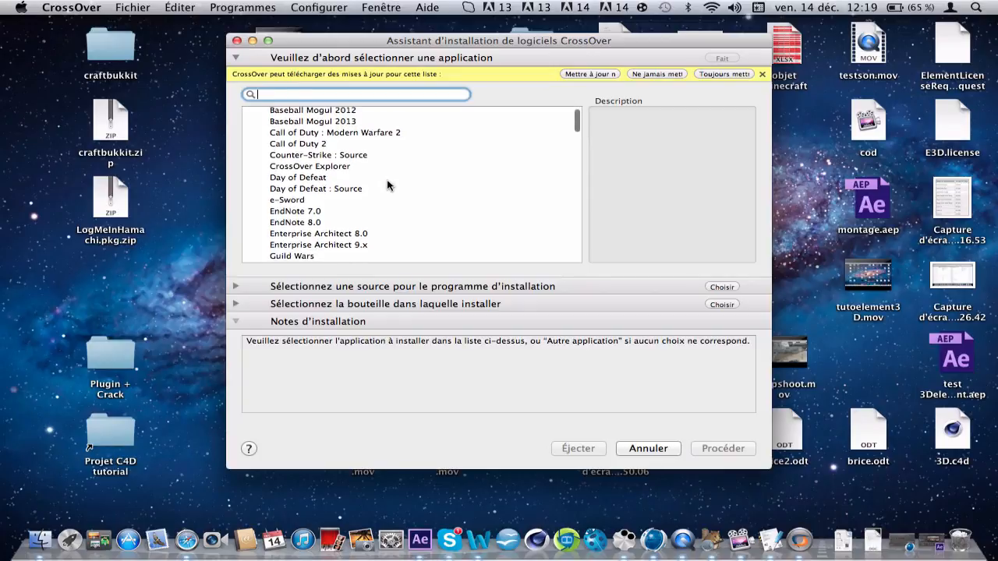
{"action": "scroll", "coordinate": [389, 186], "scroll_direction": "down", "scroll_amount": 5}
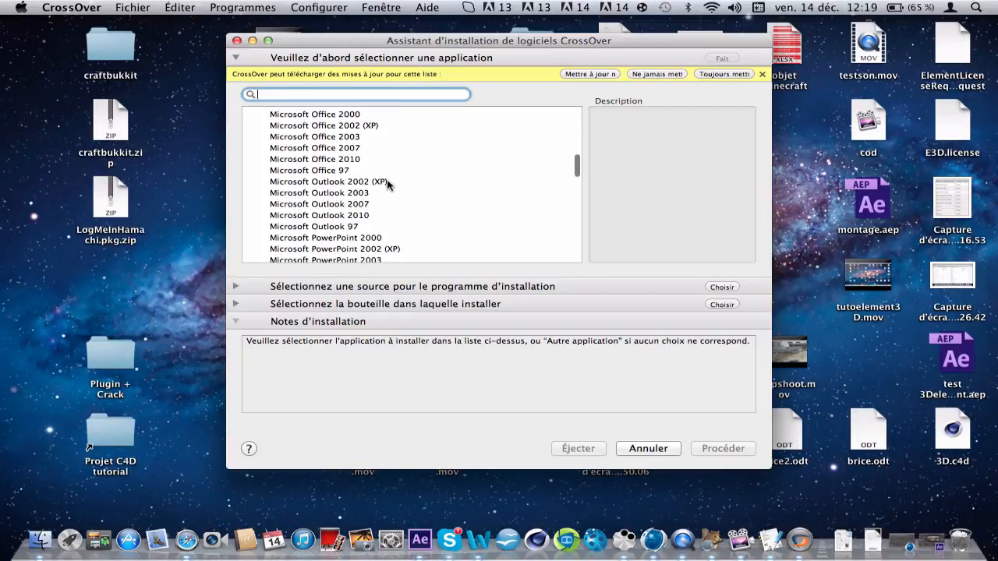
{"action": "scroll", "coordinate": [400, 189], "scroll_direction": "down", "scroll_amount": 15}
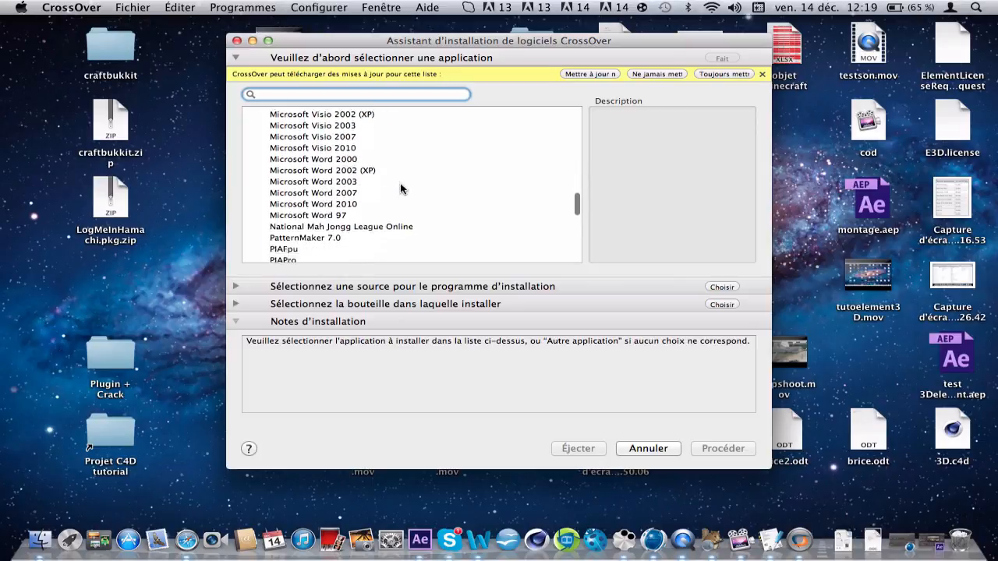
{"action": "scroll", "coordinate": [400, 188], "scroll_direction": "down", "scroll_amount": 5}
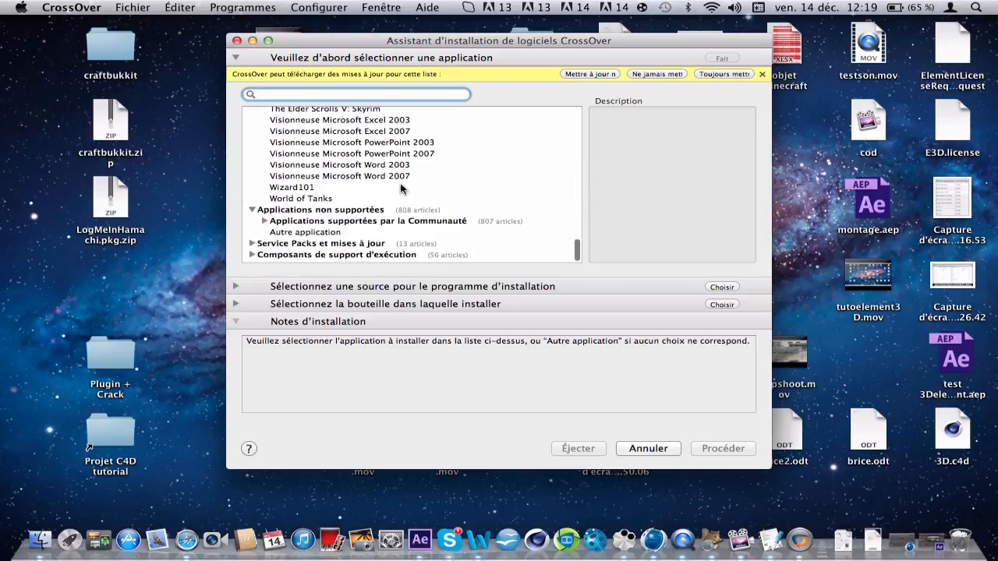
{"action": "scroll", "coordinate": [401, 191], "scroll_direction": "up", "scroll_amount": 3}
{"action": "scroll", "coordinate": [400, 188], "scroll_direction": "up", "scroll_amount": 5}
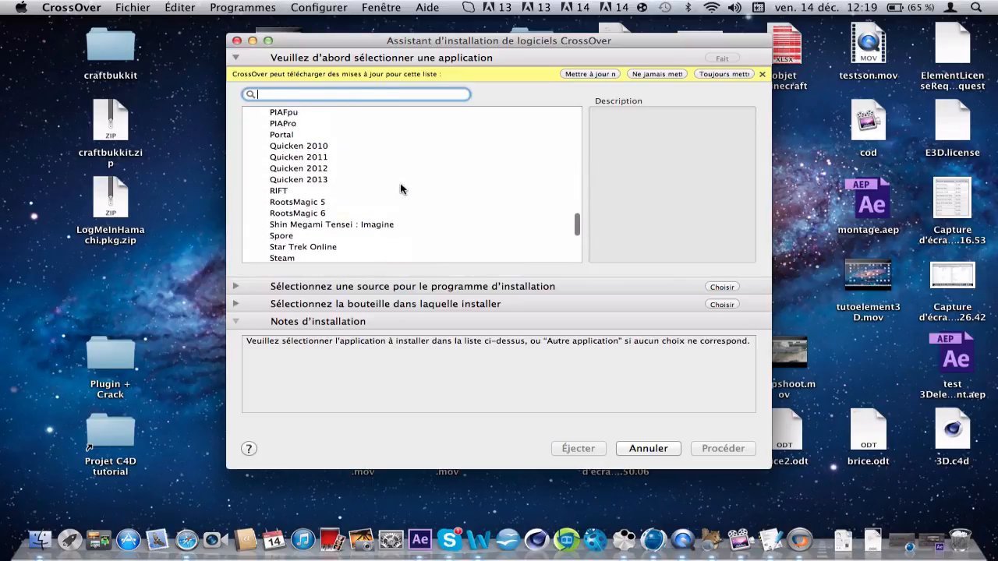
{"action": "scroll", "coordinate": [401, 189], "scroll_direction": "down", "scroll_amount": 2}
{"action": "scroll", "coordinate": [400, 189], "scroll_direction": "down", "scroll_amount": 4}
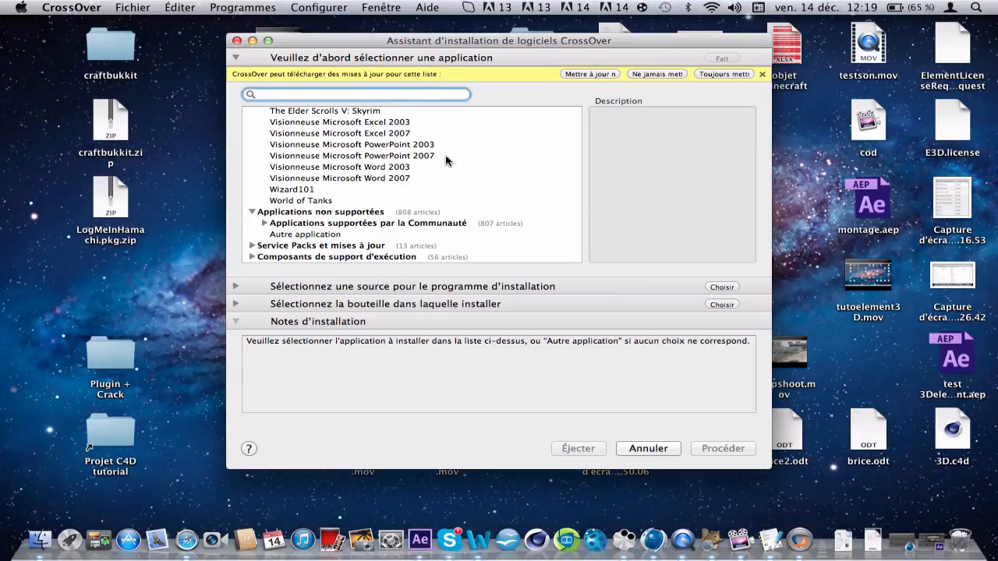
{"action": "scroll", "coordinate": [445, 160], "scroll_direction": "up", "scroll_amount": 3}
{"action": "scroll", "coordinate": [438, 199], "scroll_direction": "up", "scroll_amount": 10}
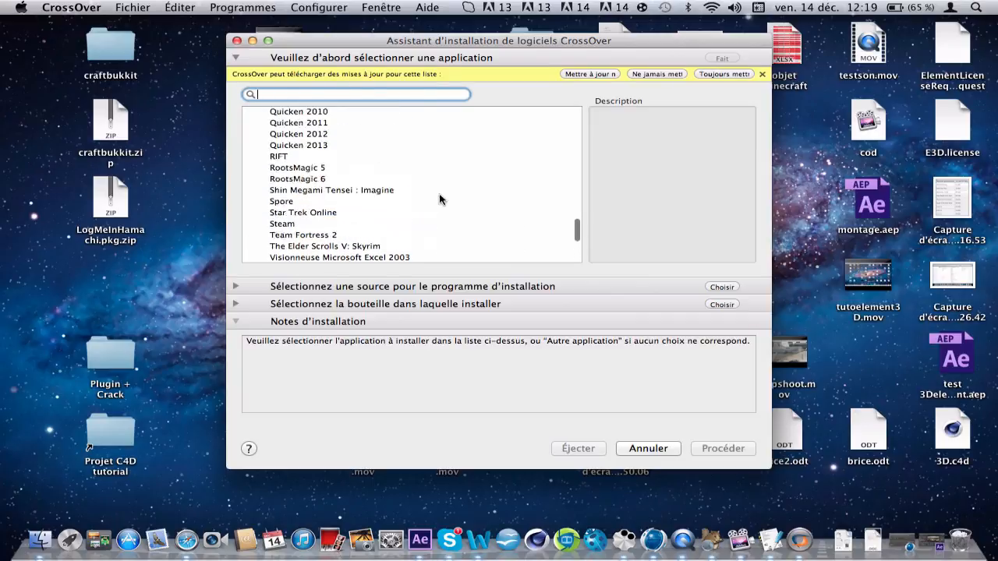
{"action": "left_click", "coordinate": [649, 448]}
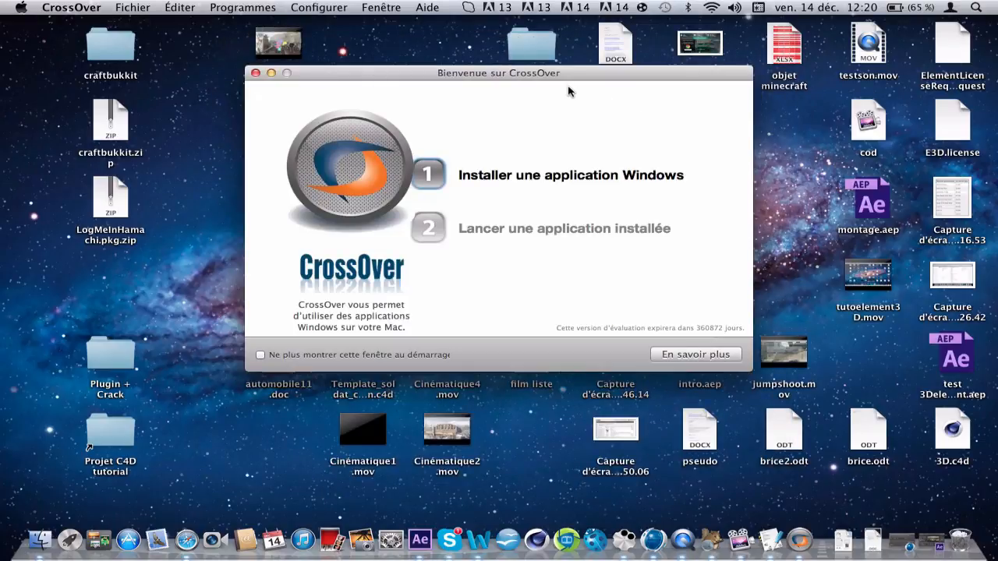
- Open PatchBlocker.exe from the desktop with CrossOver, set the application list to always update, and start the installation
{"action": "left_click_drag", "start_coordinate": [569, 79], "coordinate": [825, 77]}
{"action": "double_click", "coordinate": [265, 205]}
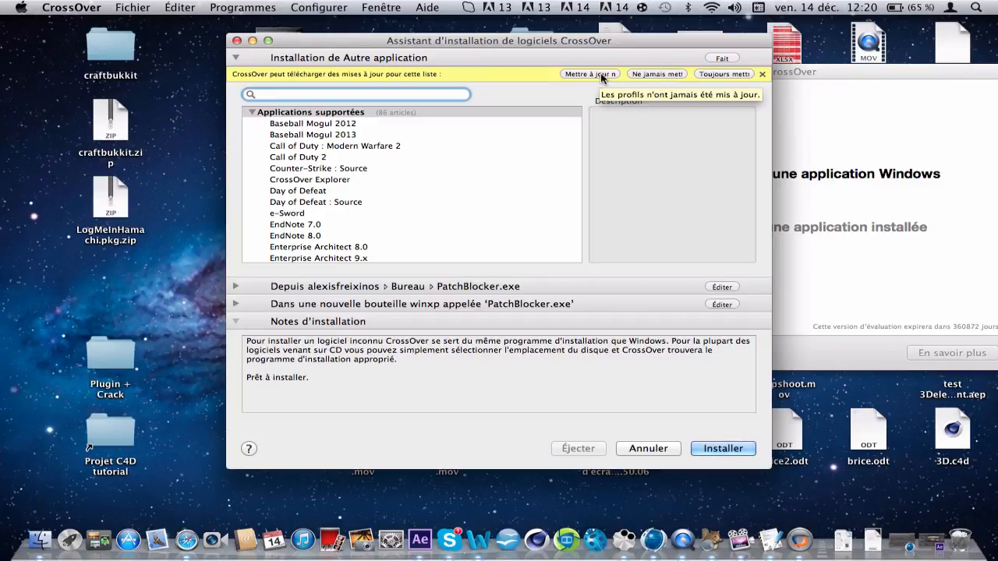
{"action": "left_click", "coordinate": [729, 74]}
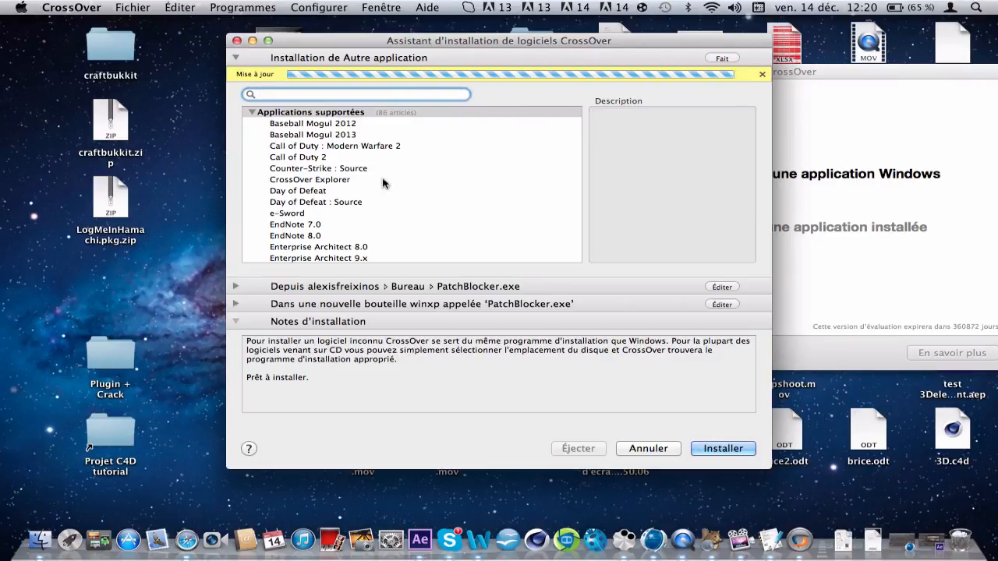
{"action": "left_click", "coordinate": [248, 285]}
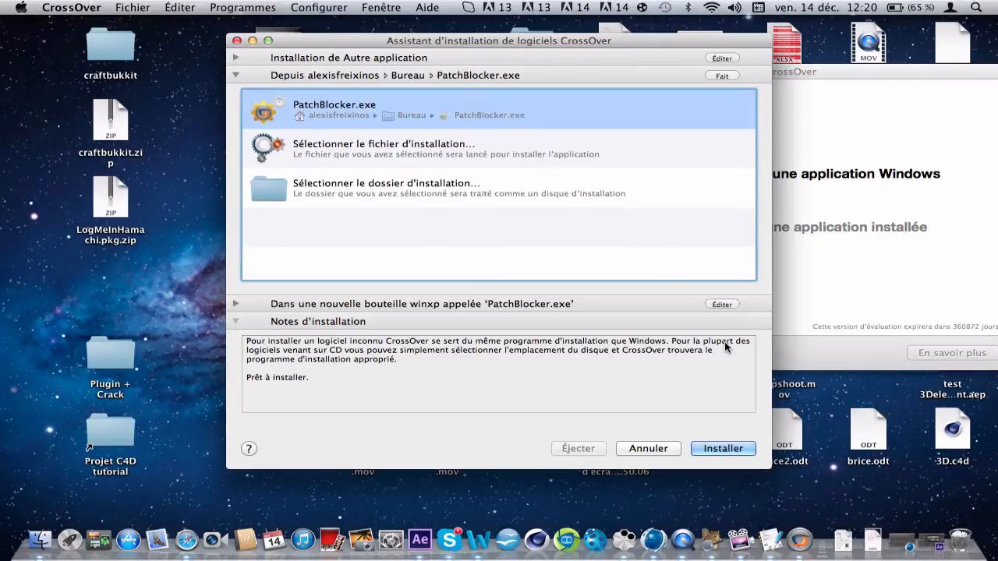
{"action": "left_click", "coordinate": [716, 448]}
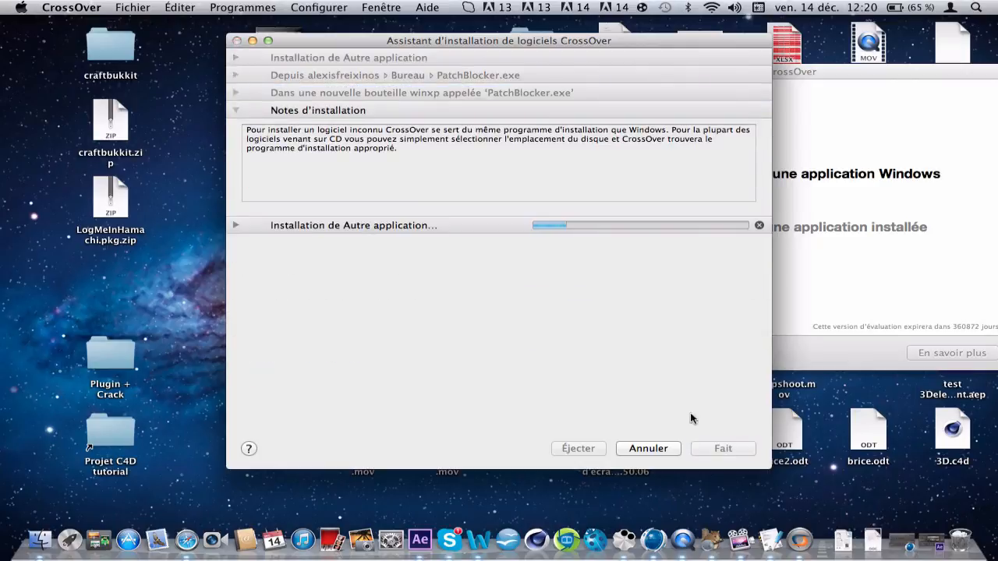